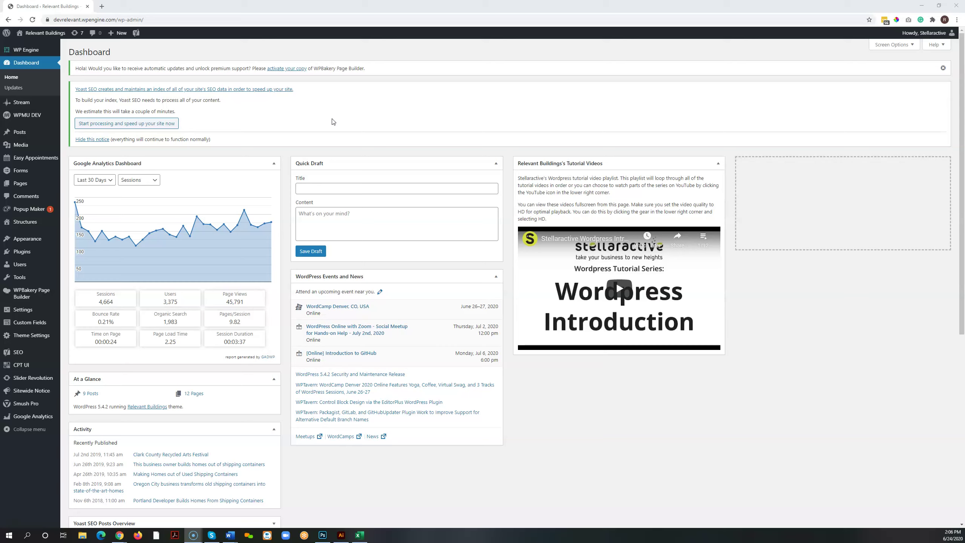
Step: Open the Structures section in the admin sidebar to list all structures
{"action": "left_click", "coordinate": [325, 124]}
{"action": "mouse_move", "coordinate": [50, 33]}
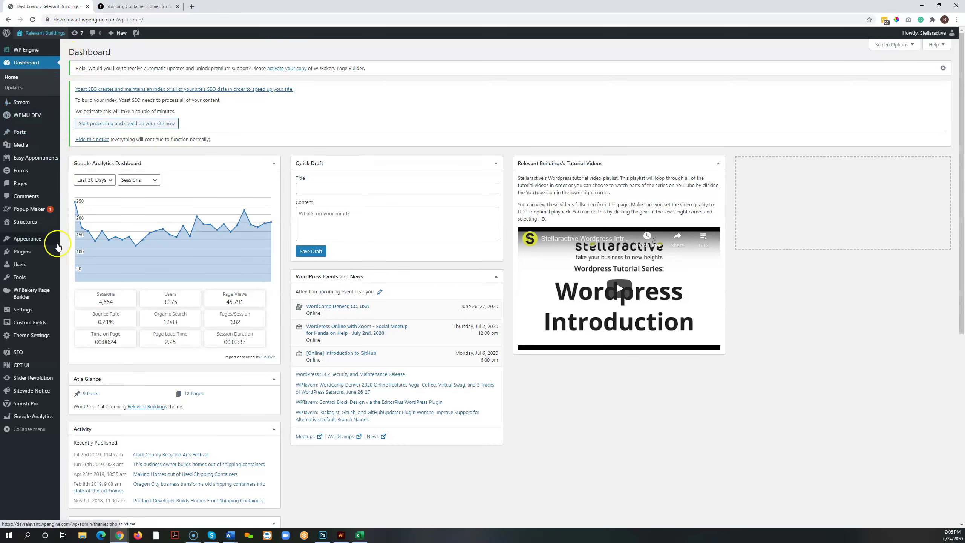
{"action": "mouse_move", "coordinate": [21, 226]}
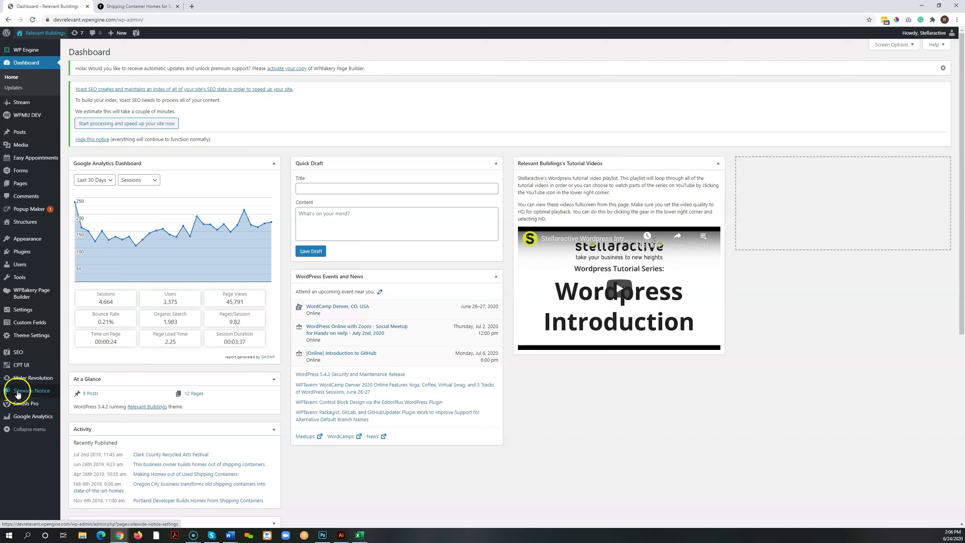
{"action": "left_click", "coordinate": [27, 227]}
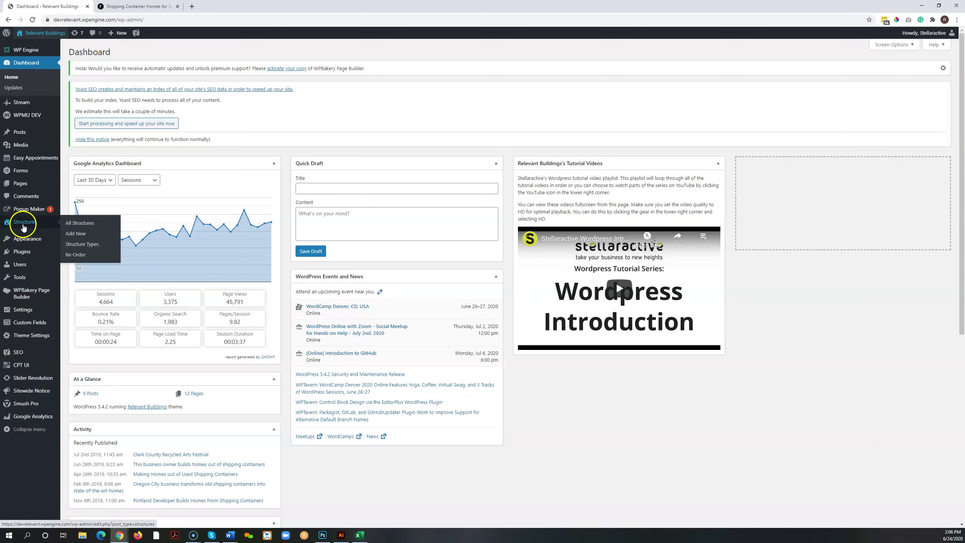
{"action": "left_click", "coordinate": [26, 228]}
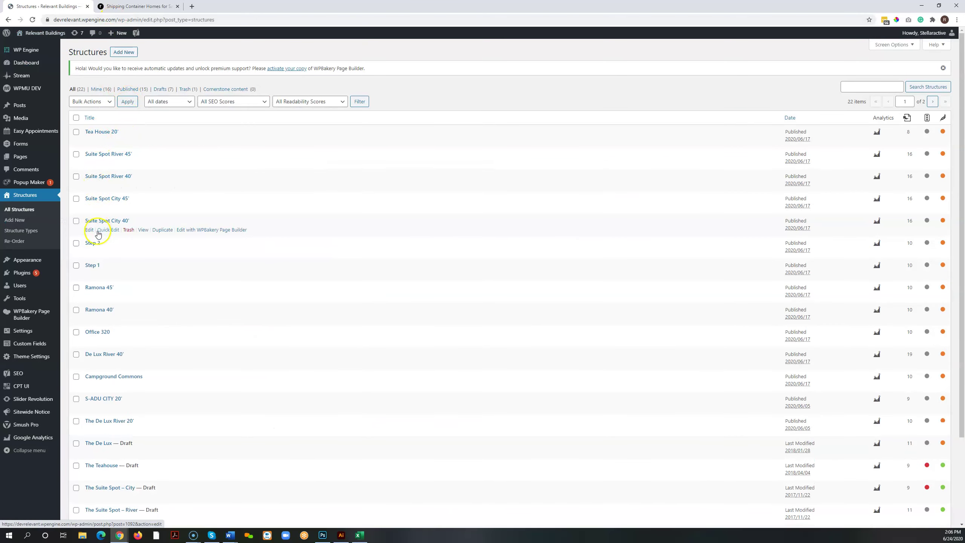
Step: Check the Our Models page on the live site, then return to the 22-item Structures list
{"action": "left_click", "coordinate": [129, 6]}
{"action": "left_click", "coordinate": [489, 52]}
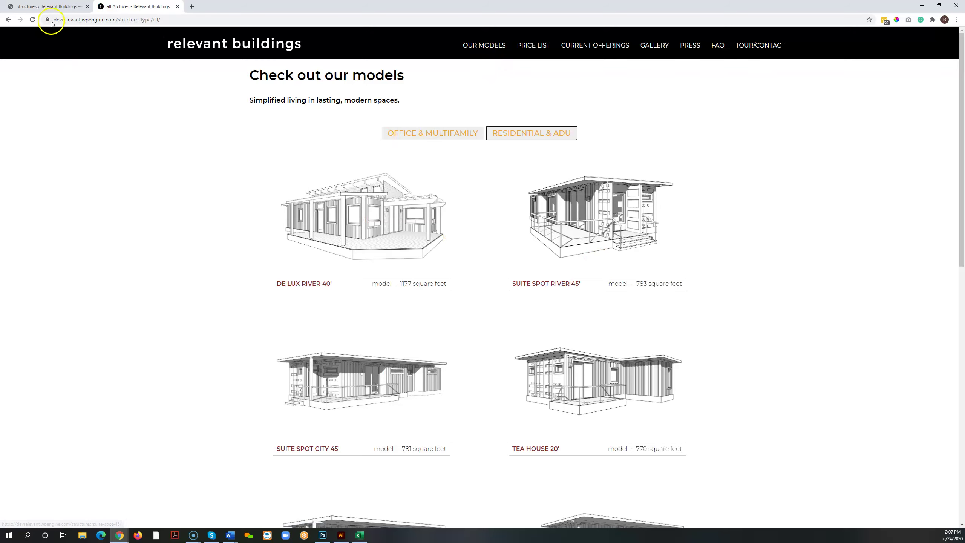
{"action": "left_click", "coordinate": [53, 6]}
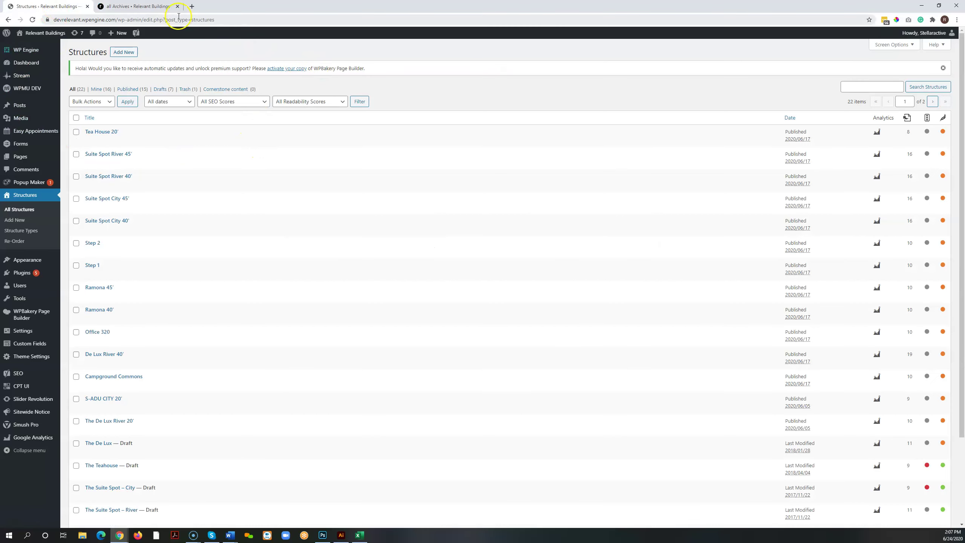
{"action": "scroll", "coordinate": [114, 282], "scroll_direction": "down", "scroll_amount": 2}
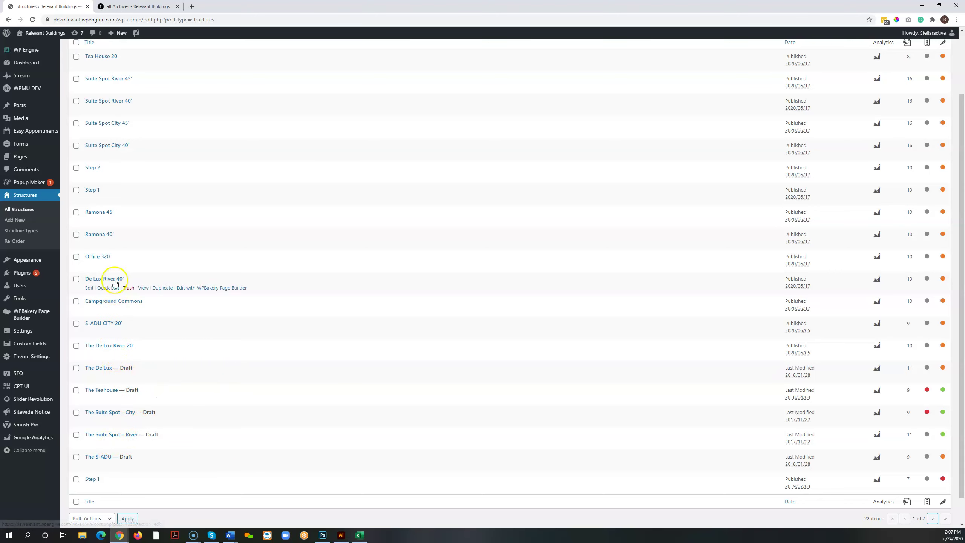
{"action": "scroll", "coordinate": [115, 139], "scroll_direction": "up", "scroll_amount": 2}
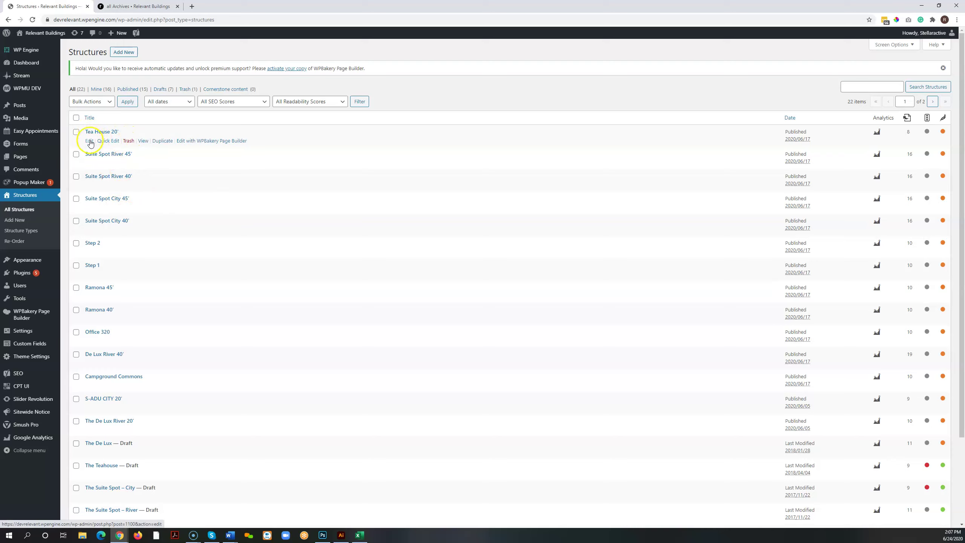
Step: Open Tea House 20' for editing and look at its card on the live models page
{"action": "left_click", "coordinate": [93, 132]}
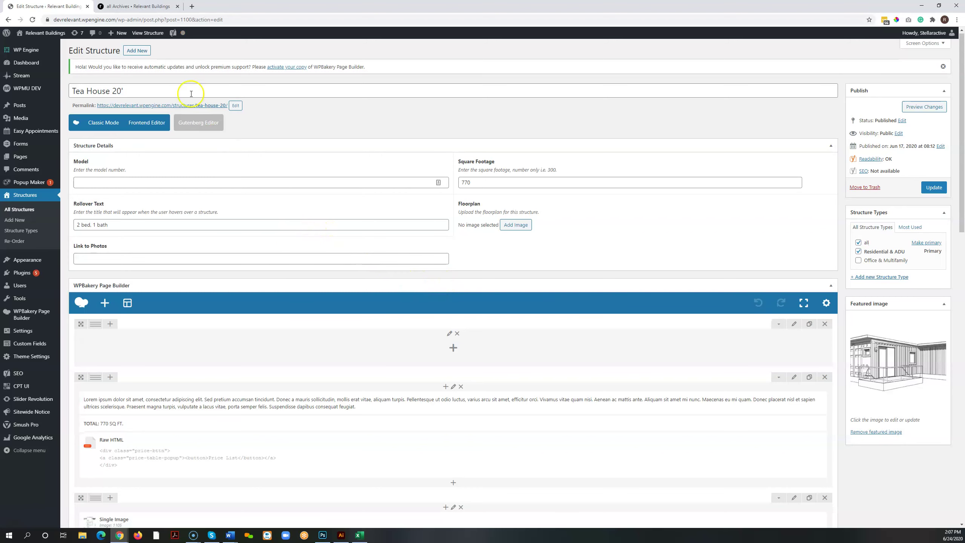
{"action": "left_click", "coordinate": [138, 6]}
{"action": "mouse_move", "coordinate": [319, 281]}
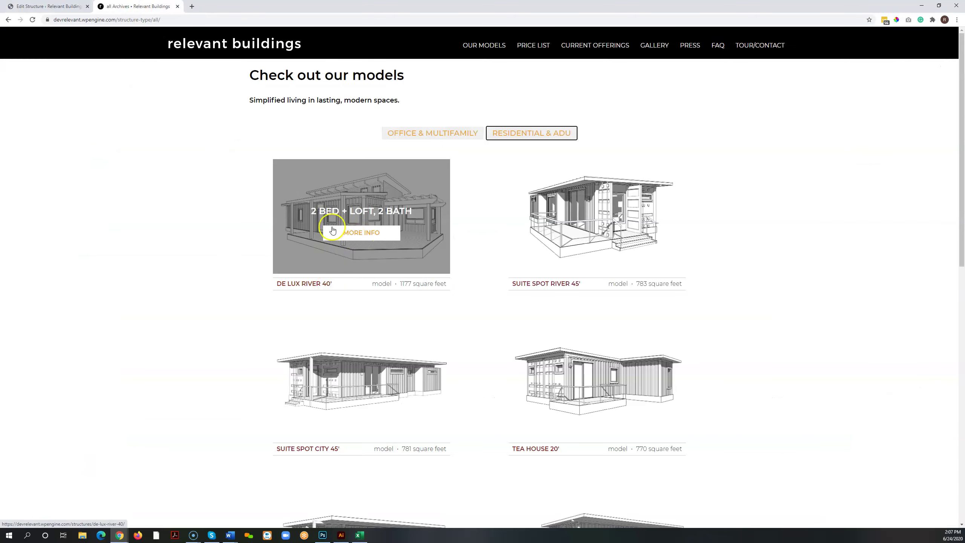
{"action": "mouse_move", "coordinate": [312, 210]}
{"action": "left_mouse_down"}
{"action": "mouse_move", "coordinate": [332, 211]}
{"action": "mouse_move", "coordinate": [319, 211]}
{"action": "left_mouse_up"}
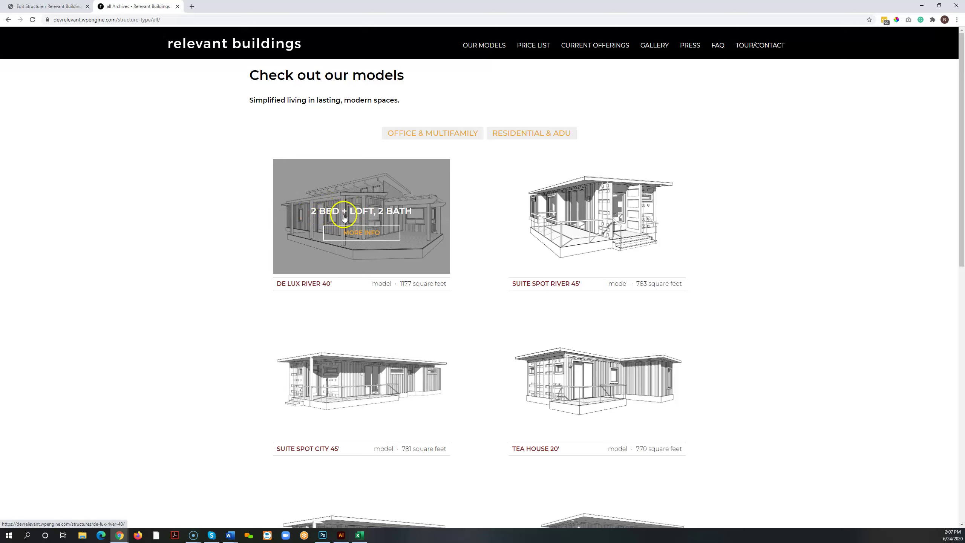
Step: Compare Rollover Text '2 bed, 1 bath' and Square Footage 770 with the live models page
{"action": "left_click", "coordinate": [46, 6]}
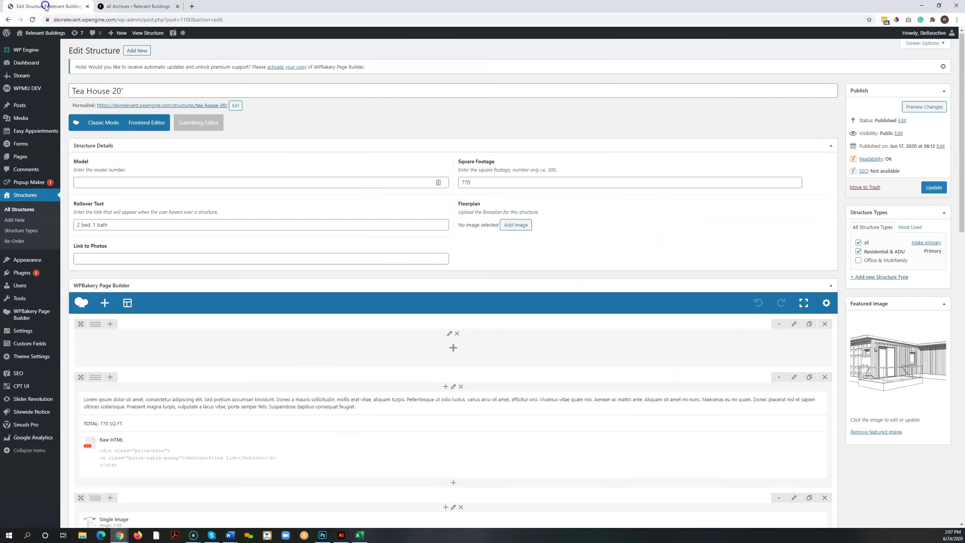
{"action": "left_click_drag", "start_coordinate": [127, 226], "coordinate": [65, 227]}
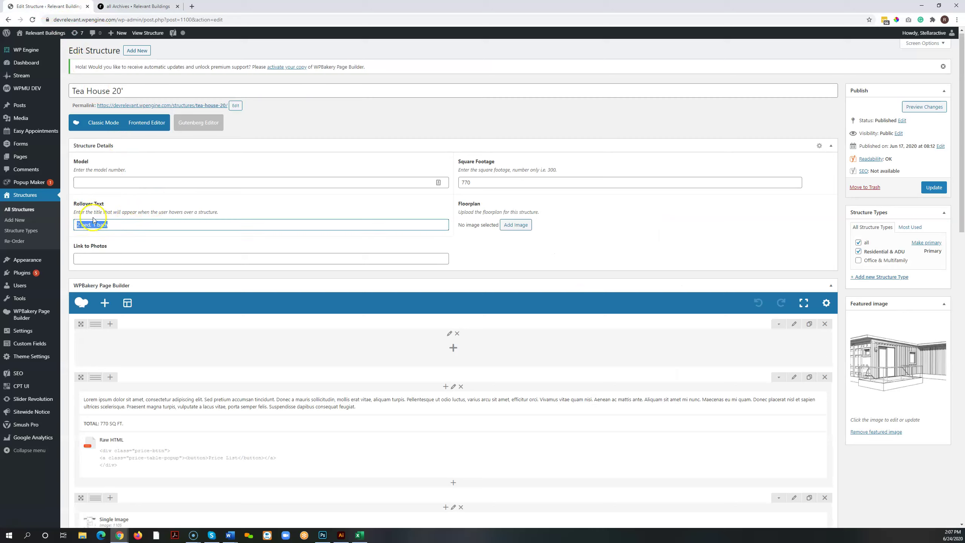
{"action": "left_click_drag", "start_coordinate": [490, 183], "coordinate": [432, 187]}
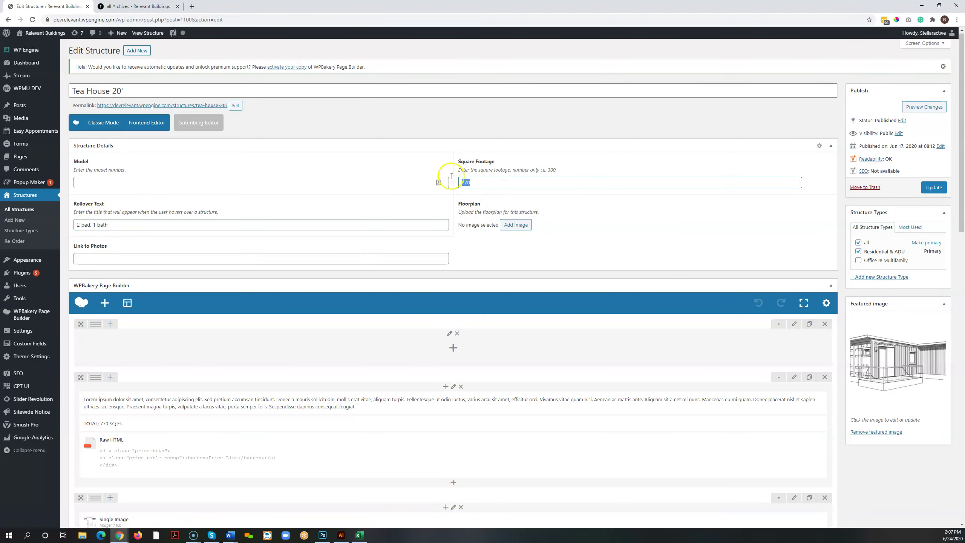
{"action": "left_click", "coordinate": [143, 11]}
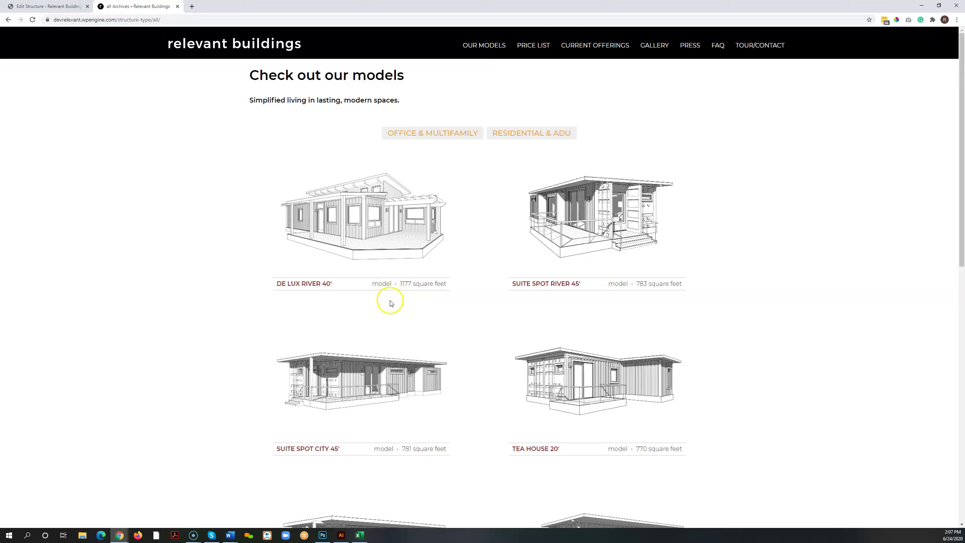
{"action": "left_click", "coordinate": [67, 6]}
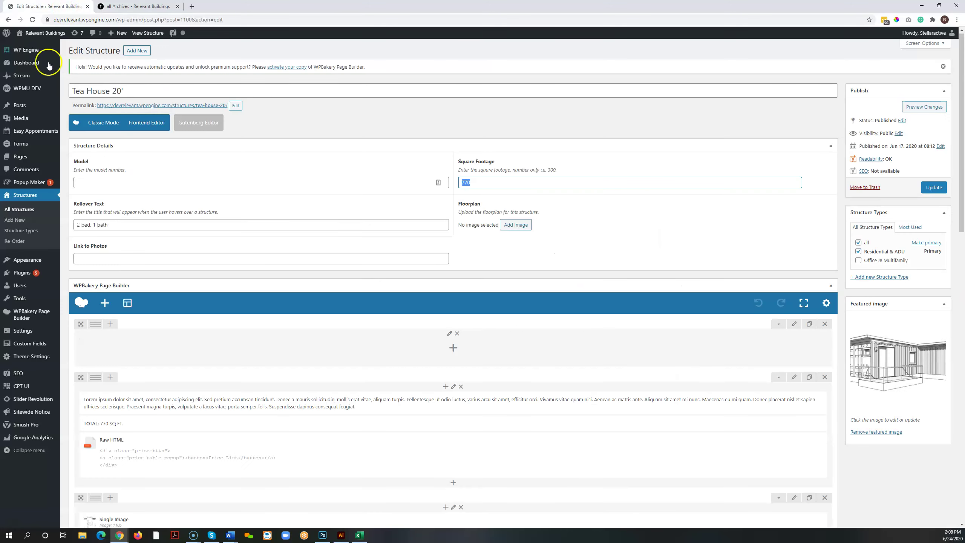
{"action": "scroll", "coordinate": [329, 243], "scroll_direction": "down", "scroll_amount": 3}
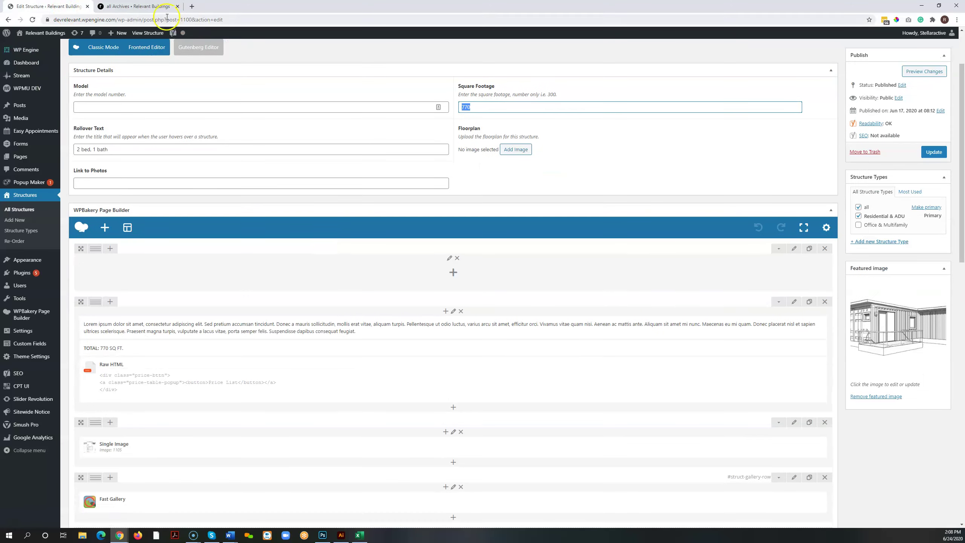
Step: View the De Lux River 40' model page on the live site, then return to the Tea House 20' page builder
{"action": "left_click", "coordinate": [164, 7]}
{"action": "left_click", "coordinate": [367, 239]}
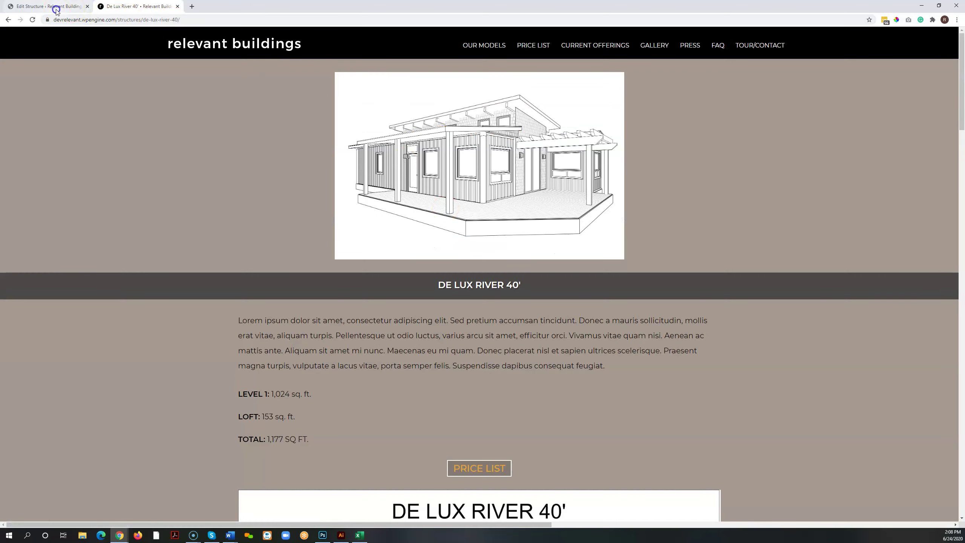
{"action": "left_click", "coordinate": [57, 7]}
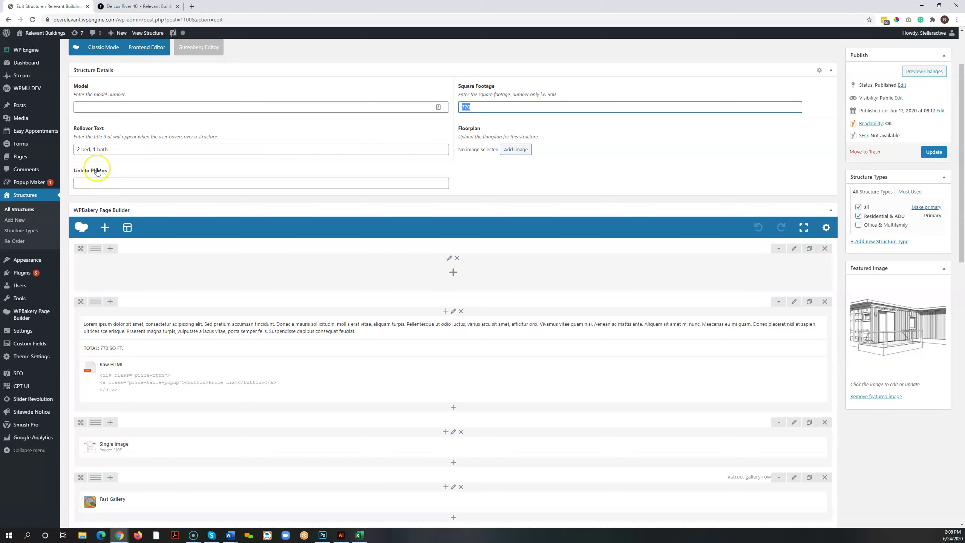
{"action": "scroll", "coordinate": [179, 181], "scroll_direction": "down", "scroll_amount": 3}
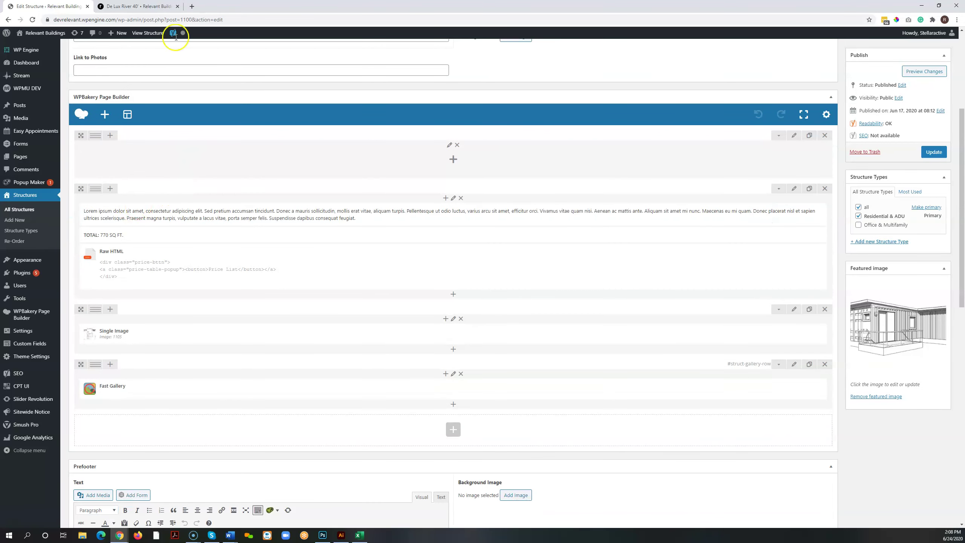
{"action": "left_click", "coordinate": [139, 6]}
{"action": "scroll", "coordinate": [294, 190], "scroll_direction": "down", "scroll_amount": 2}
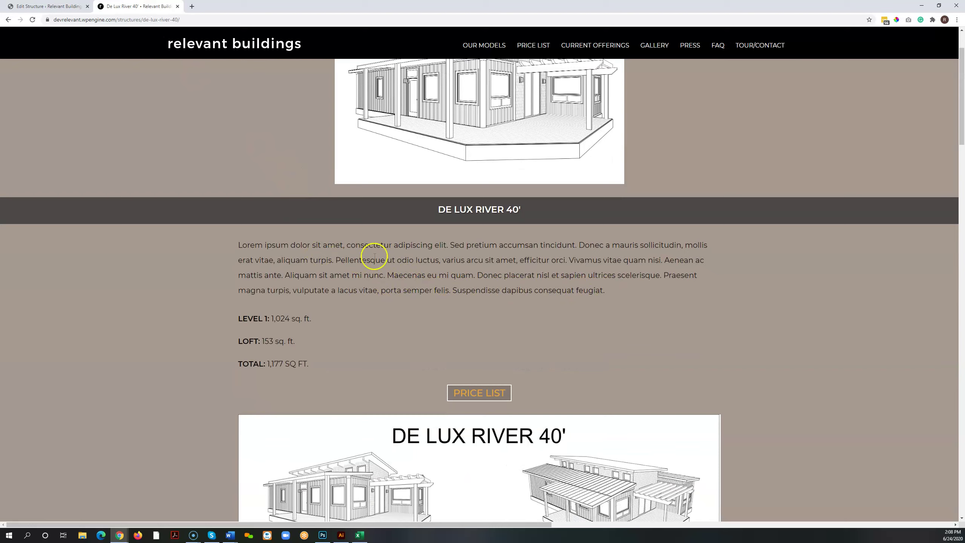
{"action": "left_click", "coordinate": [71, 7]}
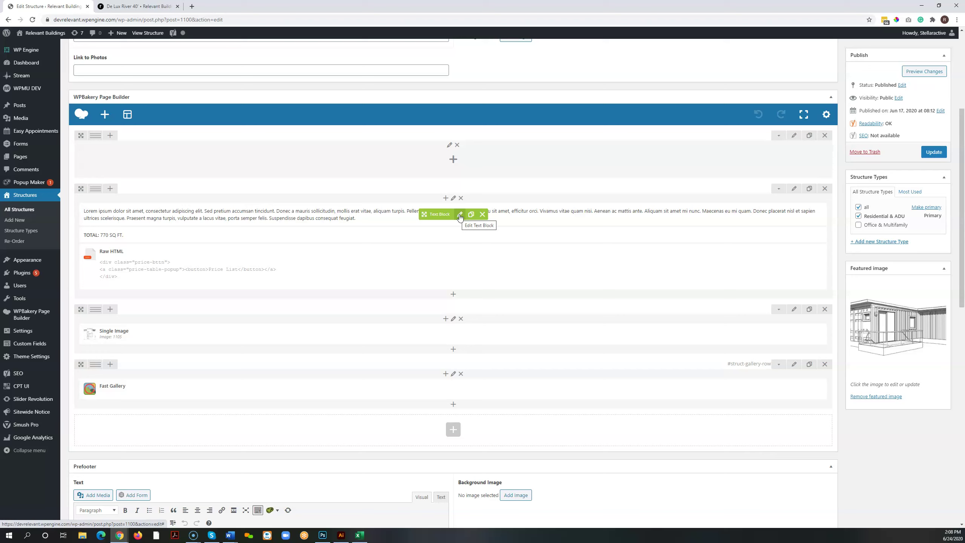
Step: Add an 'Add anything you want' line below the lorem ipsum paragraph in the description text block
{"action": "left_click", "coordinate": [460, 215]}
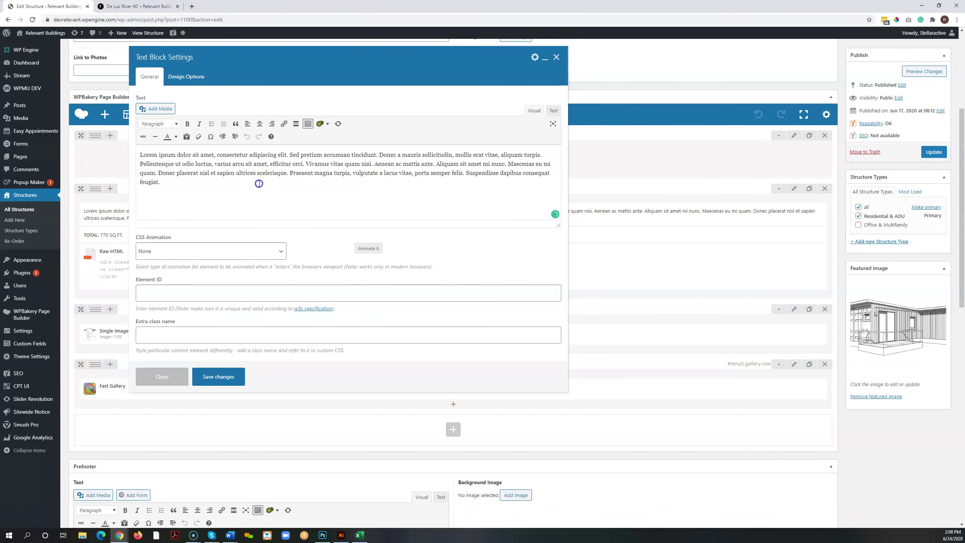
{"action": "key", "text": "Return"}
{"action": "key", "text": "Return"}
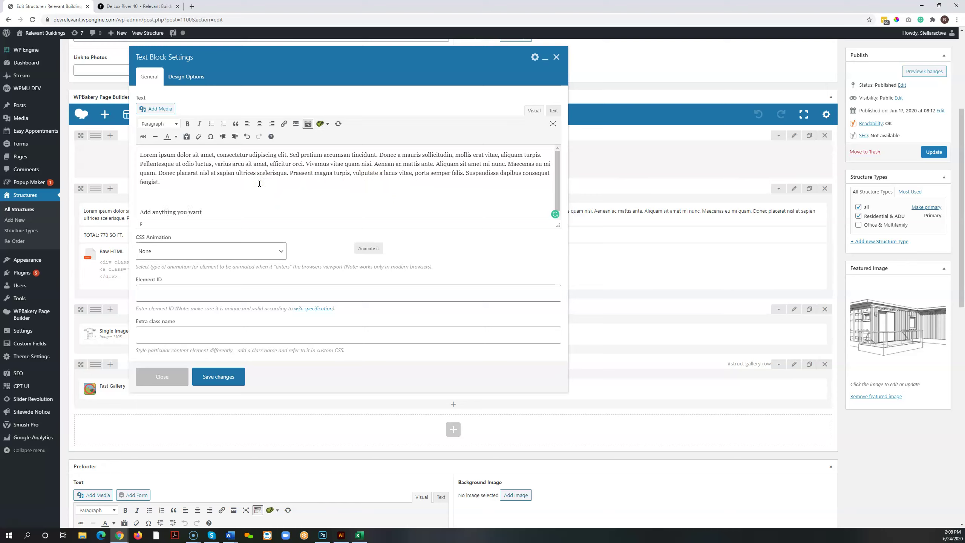
{"action": "left_click", "coordinate": [214, 376]}
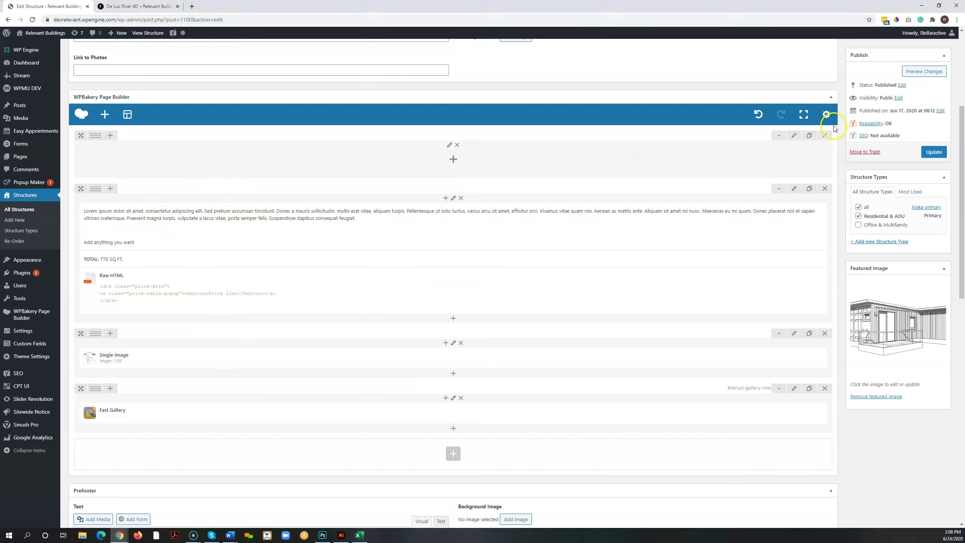
Step: Update the Tea House 20' structure and view its live page from Our Models
{"action": "left_click", "coordinate": [933, 152]}
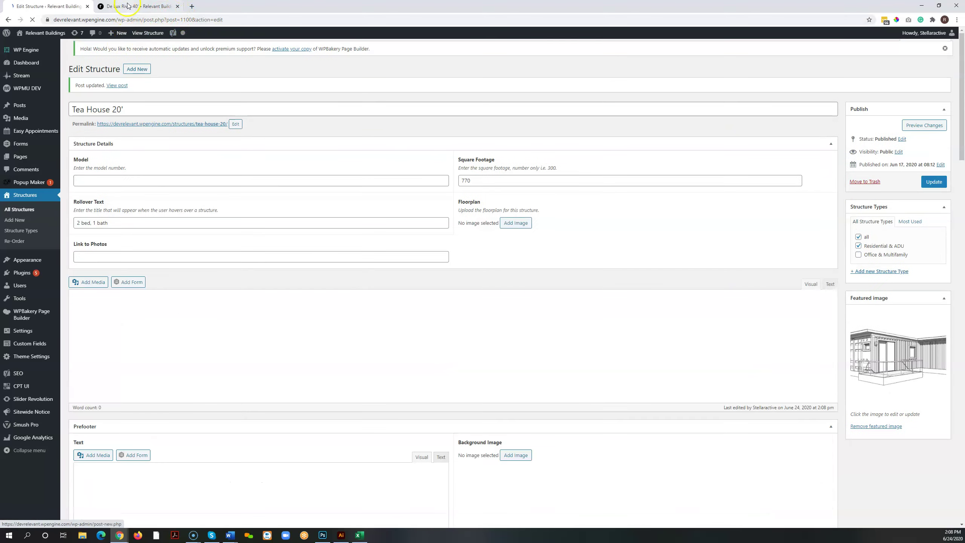
{"action": "left_click", "coordinate": [128, 5]}
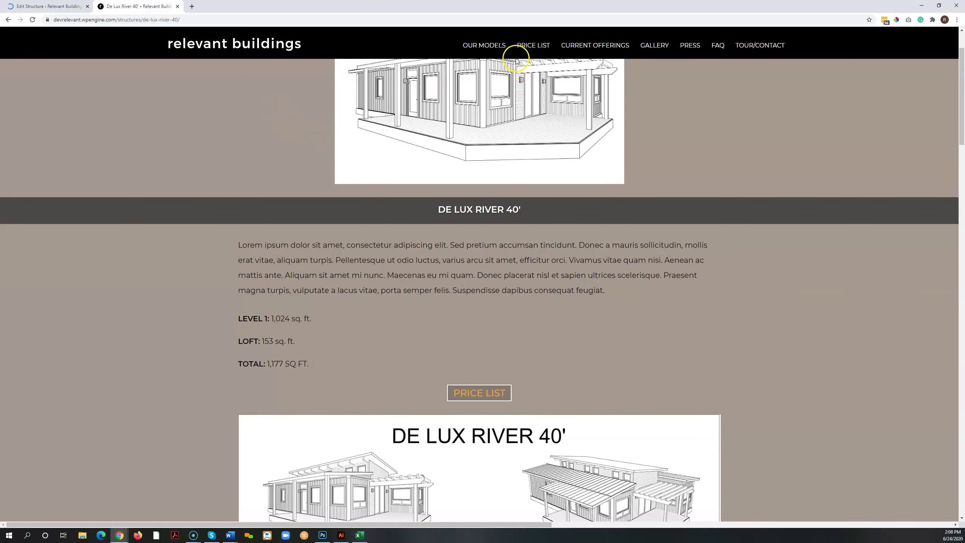
{"action": "left_click", "coordinate": [482, 45]}
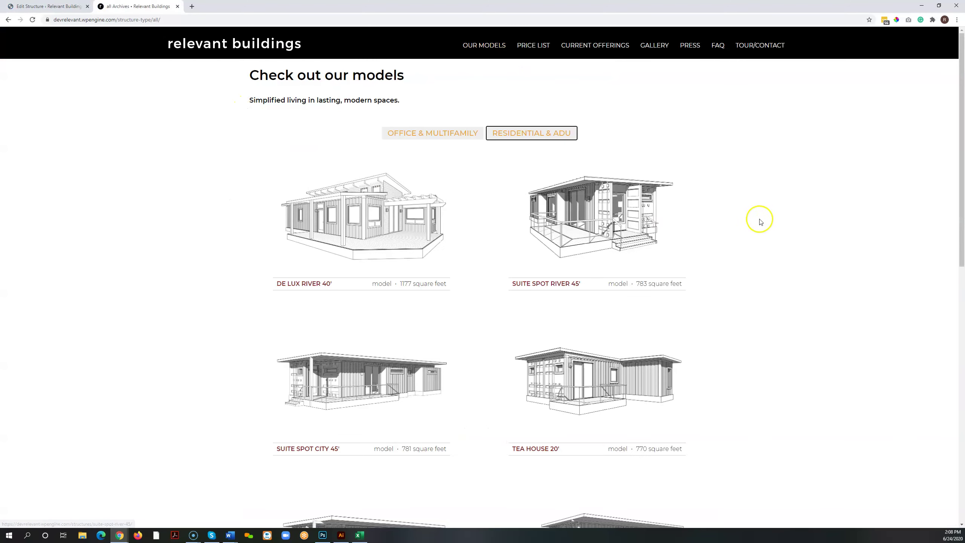
{"action": "scroll", "coordinate": [614, 266], "scroll_direction": "down", "scroll_amount": 4}
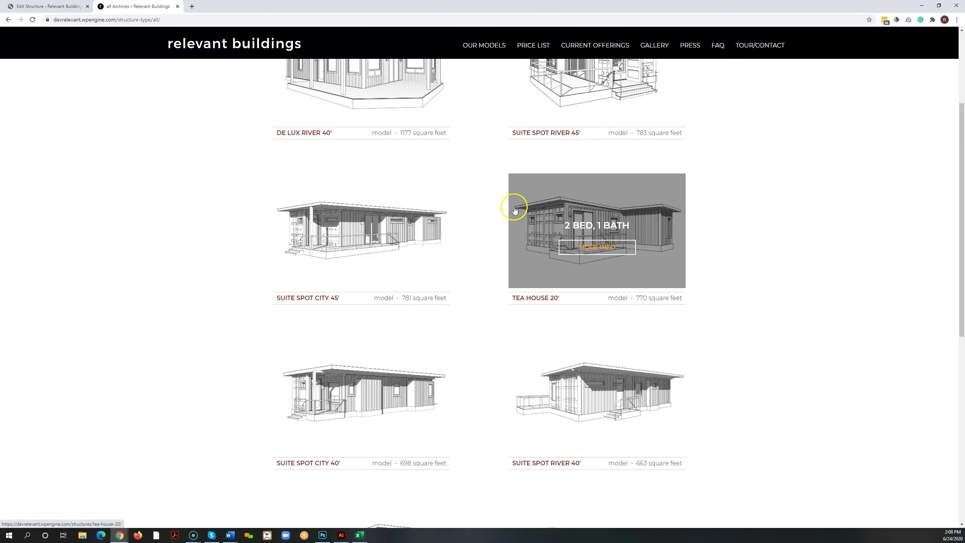
{"action": "left_click", "coordinate": [49, 7]}
{"action": "key", "text": "ctrl+Tab"}
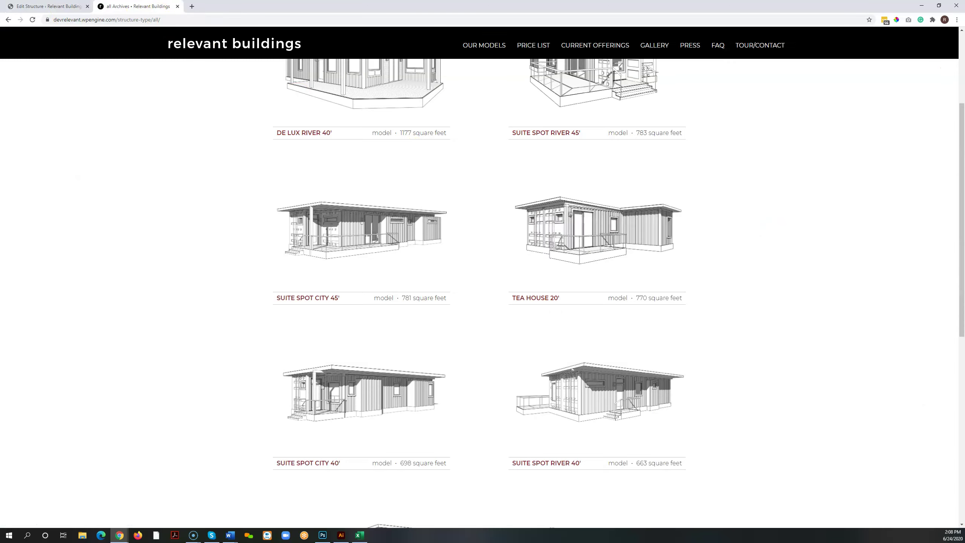
{"action": "left_click", "coordinate": [593, 246]}
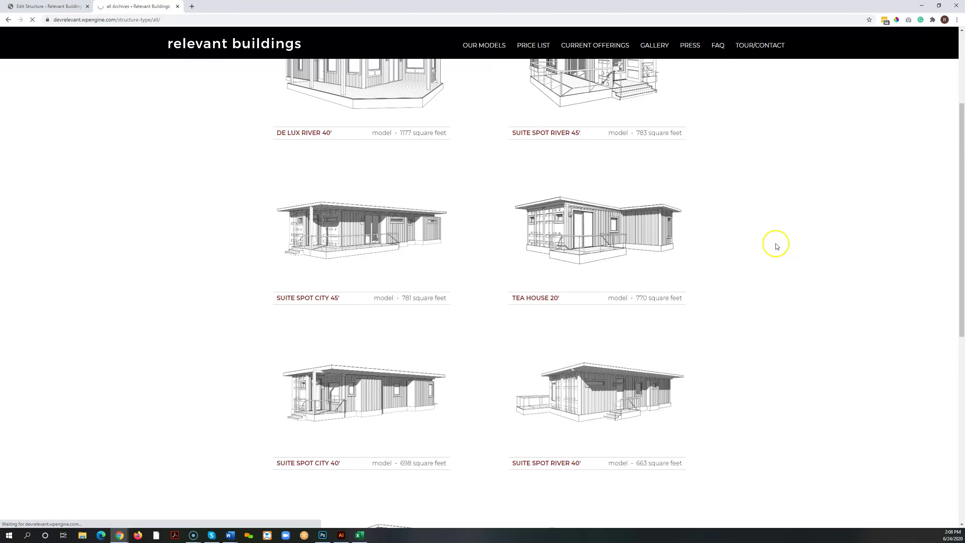
{"action": "scroll", "coordinate": [774, 245], "scroll_direction": "down", "scroll_amount": 2}
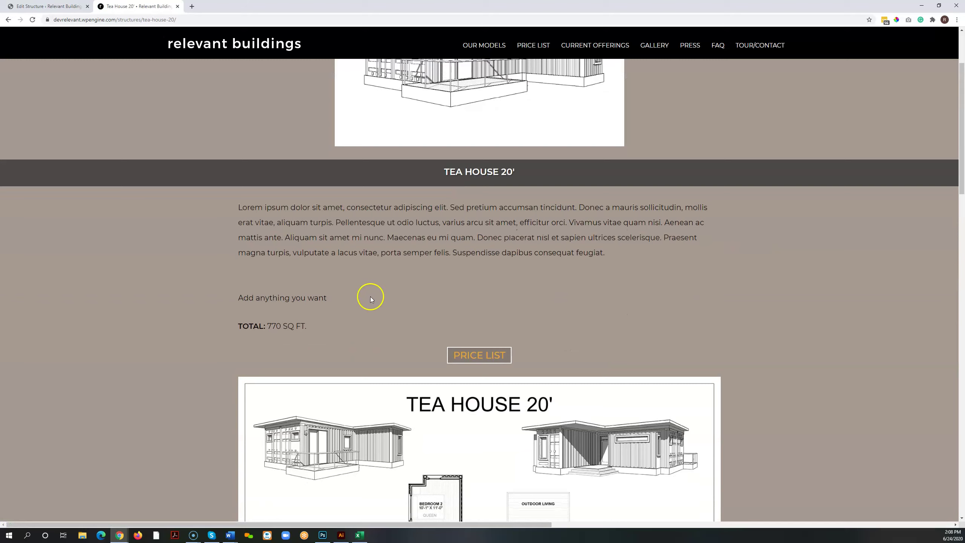
{"action": "left_click_drag", "start_coordinate": [371, 298], "coordinate": [200, 293]}
Step: Back in the Tea House 20' editor, open the description text block for editing
{"action": "left_click", "coordinate": [129, 302]}
{"action": "left_click", "coordinate": [78, 7]}
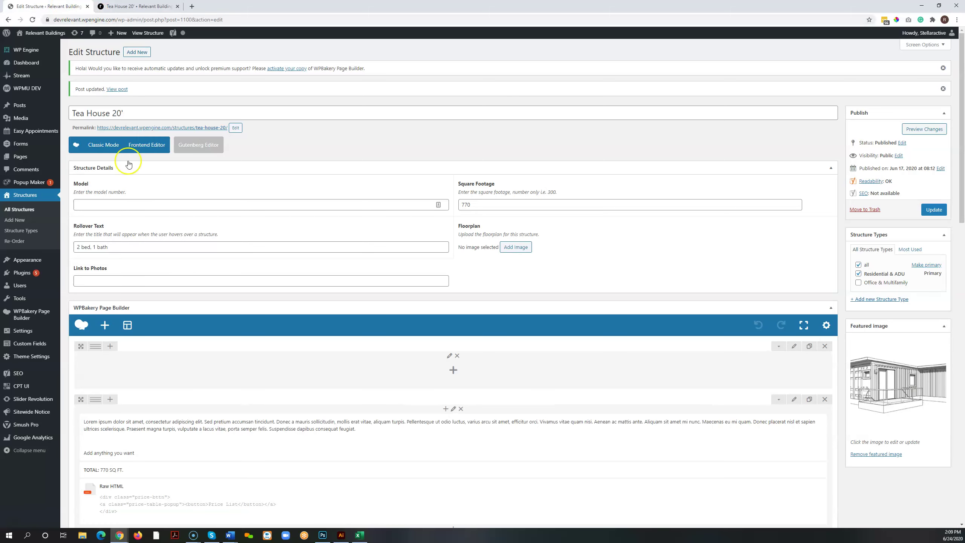
{"action": "scroll", "coordinate": [212, 281], "scroll_direction": "down", "scroll_amount": 4}
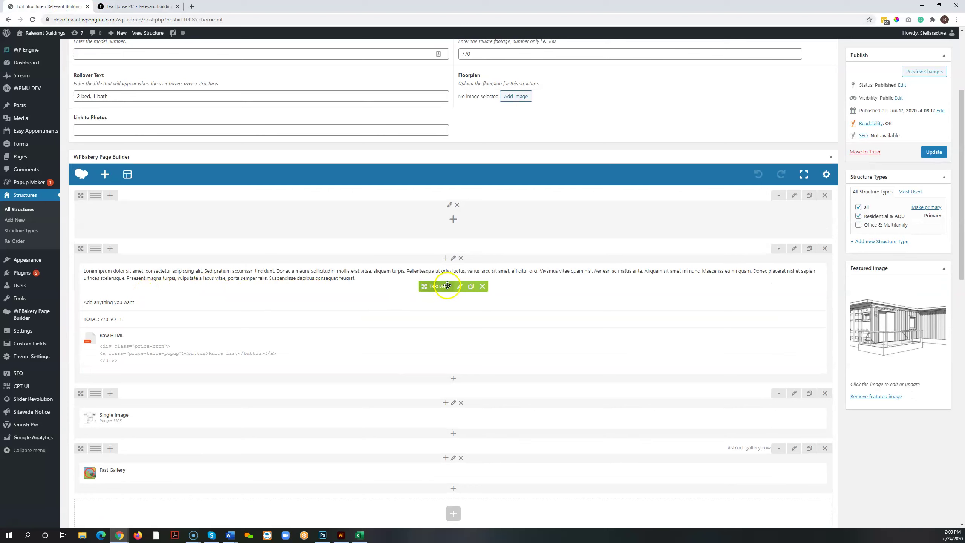
{"action": "left_click", "coordinate": [460, 286]}
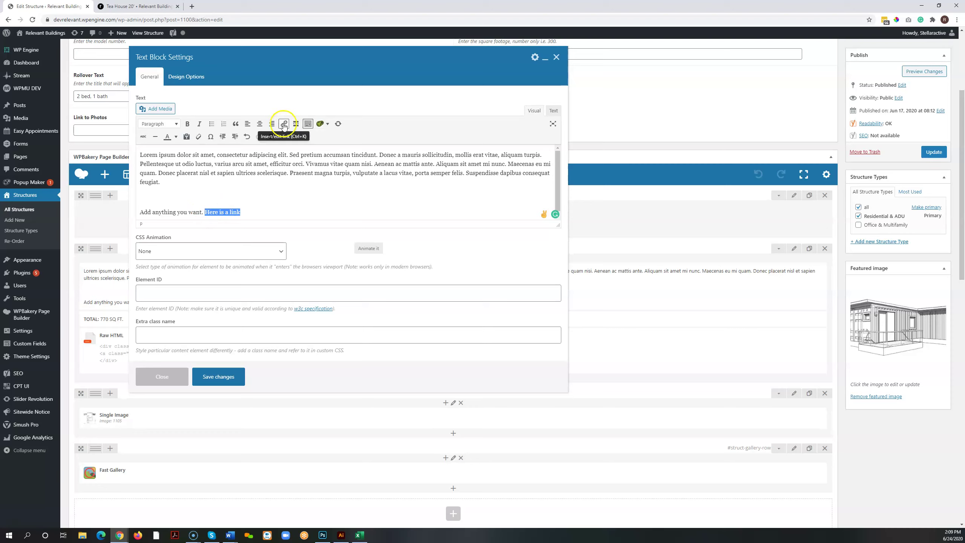
Step: Make 'Here is a link' a link and pick the About page as its target in link options
{"action": "left_click", "coordinate": [283, 124]}
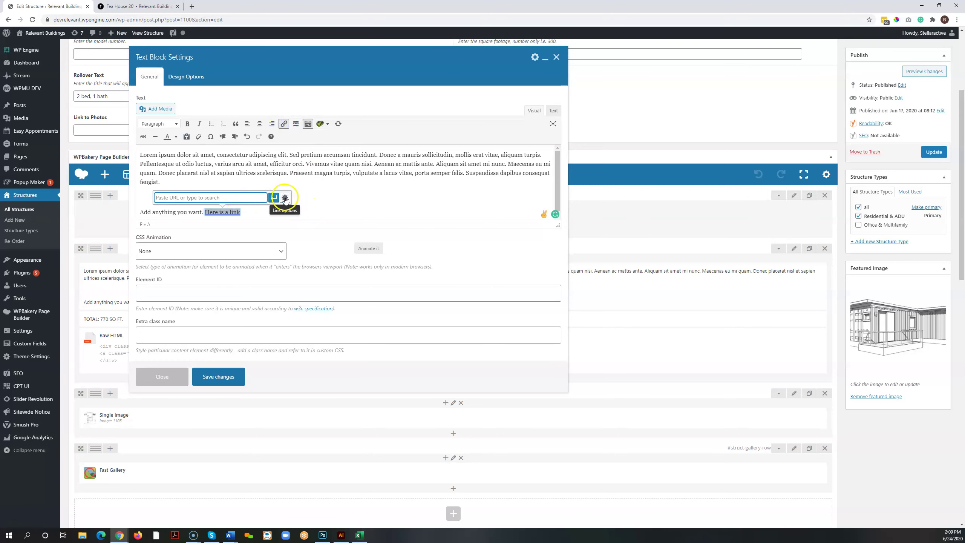
{"action": "left_click", "coordinate": [285, 198]}
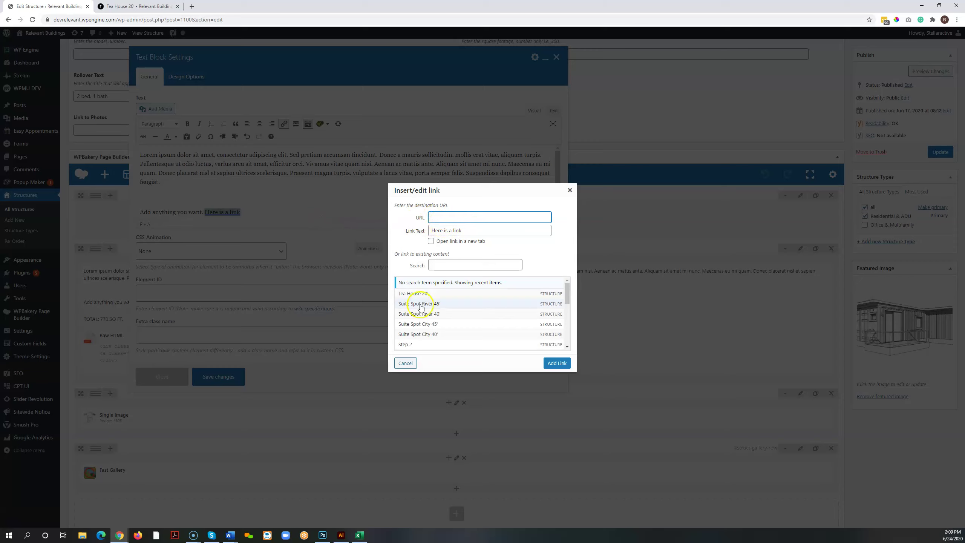
{"action": "scroll", "coordinate": [450, 311], "scroll_direction": "down", "scroll_amount": 3}
{"action": "scroll", "coordinate": [449, 314], "scroll_direction": "down", "scroll_amount": 5}
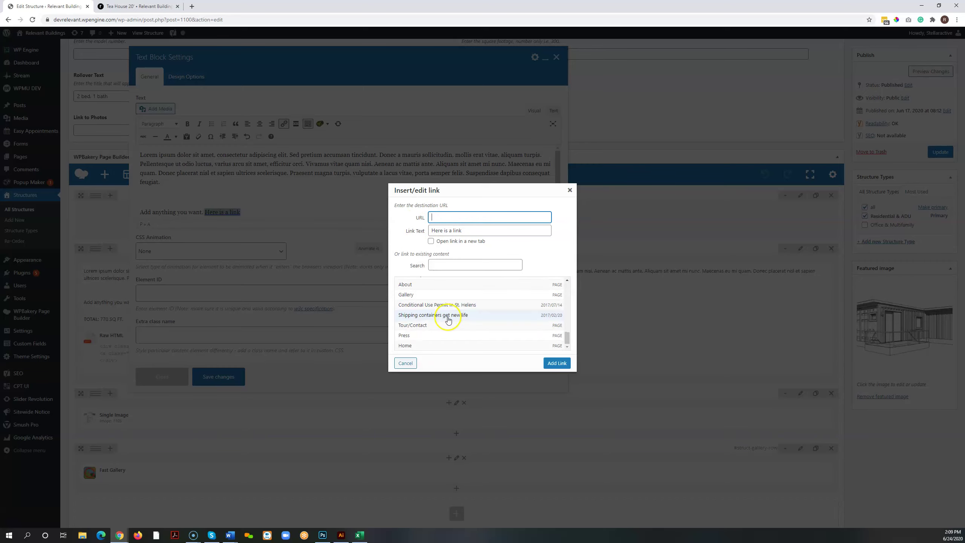
{"action": "scroll", "coordinate": [446, 319], "scroll_direction": "up", "scroll_amount": 1}
{"action": "left_click", "coordinate": [412, 322]}
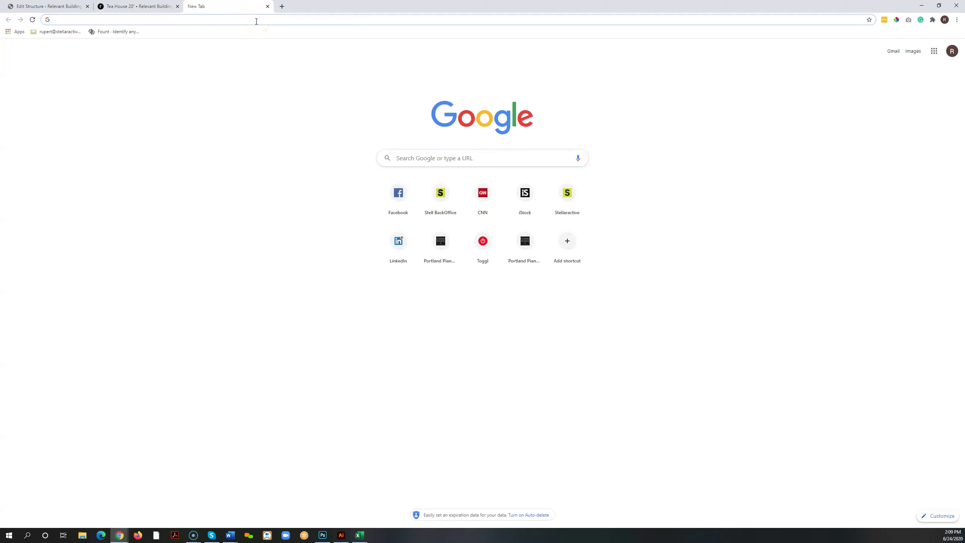
Step: Load cnn.com in a new tab and copy its web address
{"action": "type", "text": "face"}
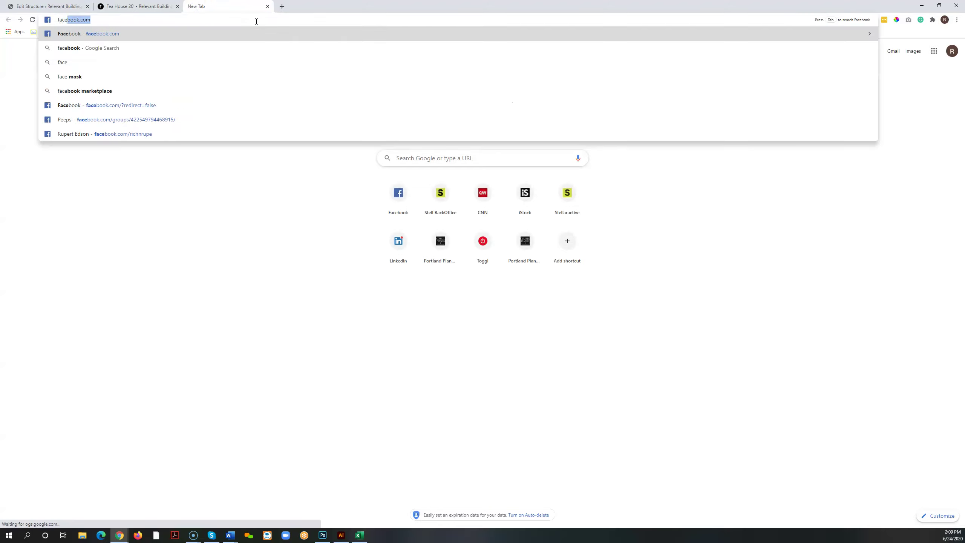
{"action": "key", "text": "BackSpace"}
{"action": "key", "text": "BackSpace"}
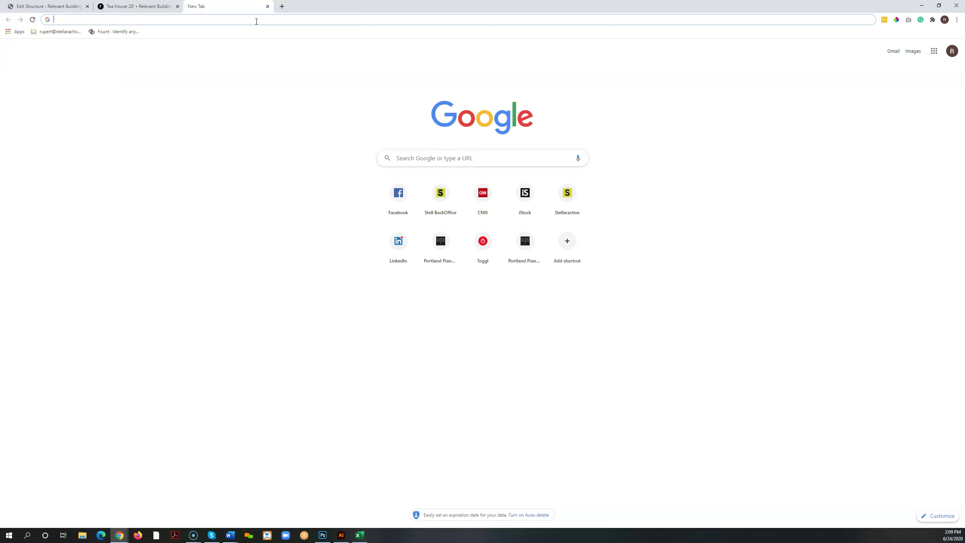
{"action": "type", "text": "c"}
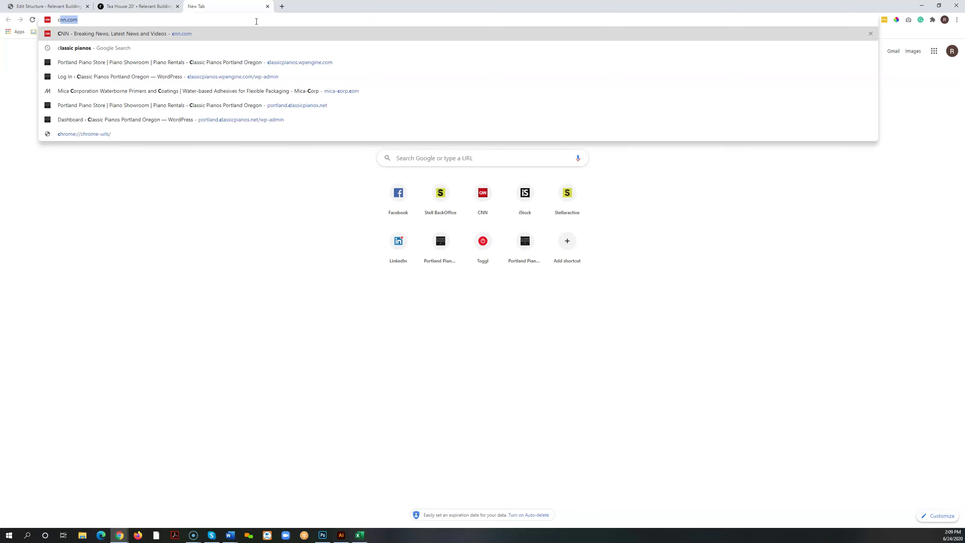
{"action": "key", "text": "Return"}
{"action": "left_click", "coordinate": [210, 18]}
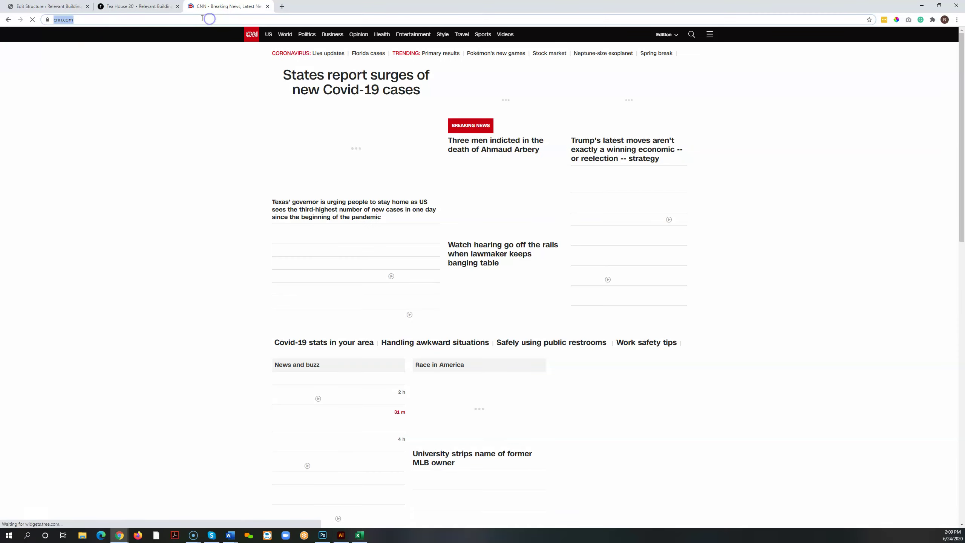
{"action": "right_click", "coordinate": [65, 19]}
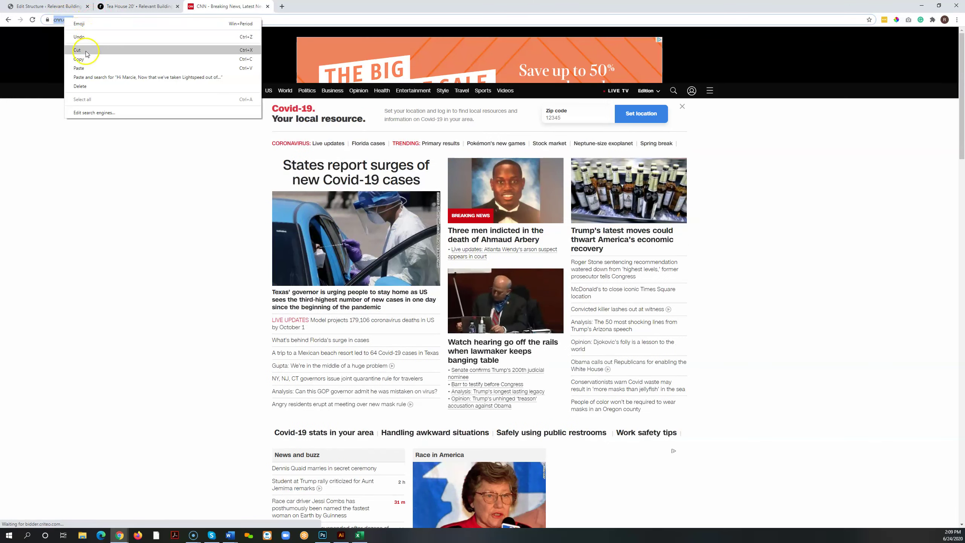
{"action": "key", "text": "Escape"}
{"action": "left_click", "coordinate": [76, 9]}
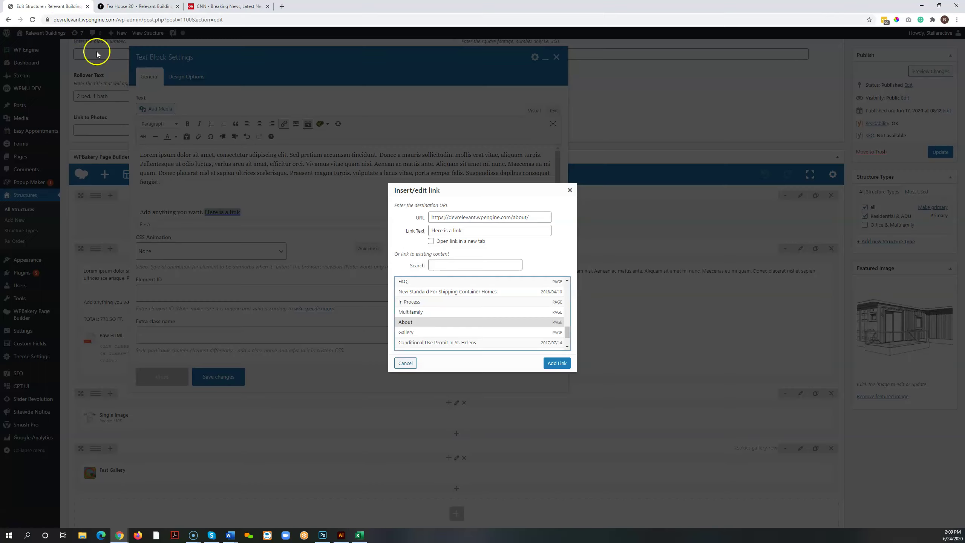
{"action": "triple_click", "coordinate": [505, 218]}
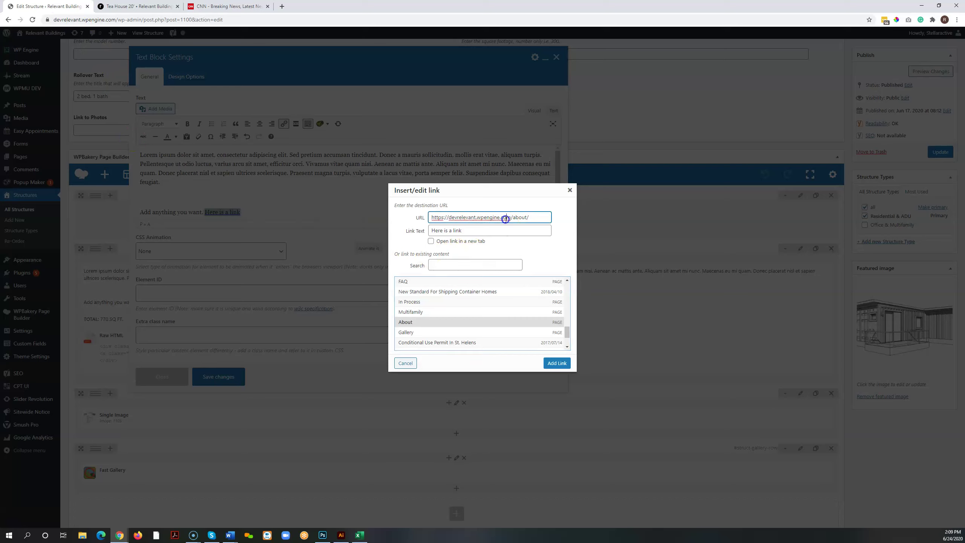
{"action": "type", "text": "https://www.cnn.com/"}
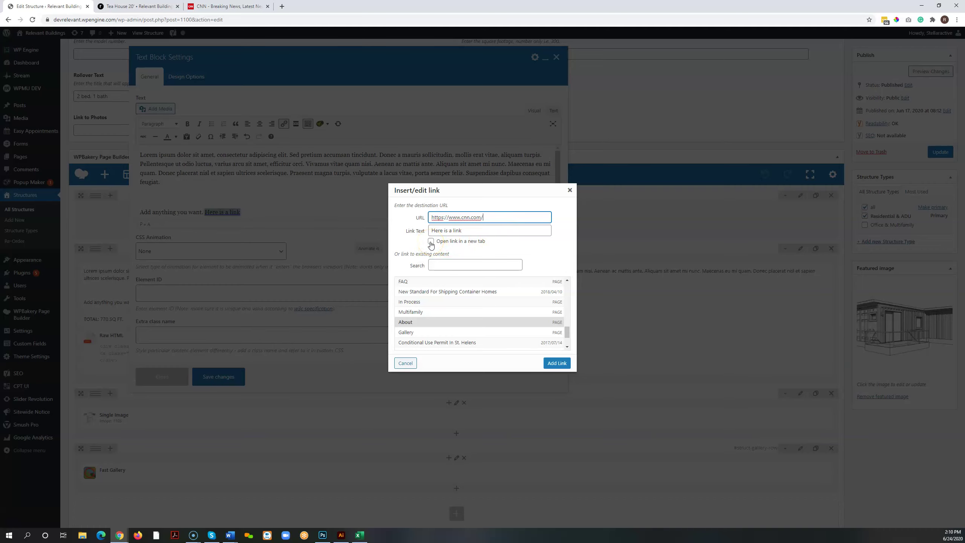
{"action": "left_click", "coordinate": [431, 241]}
{"action": "left_click", "coordinate": [556, 363]}
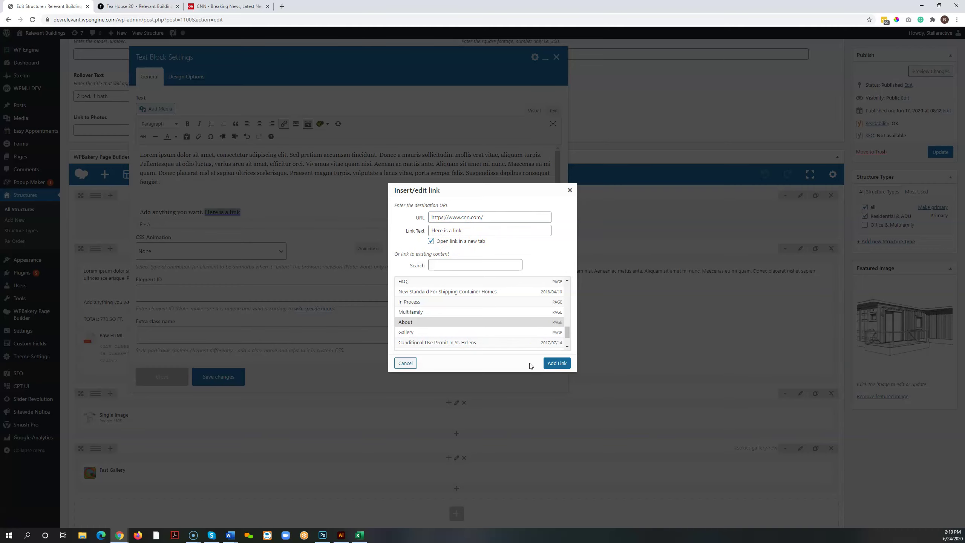
{"action": "left_click", "coordinate": [342, 192]}
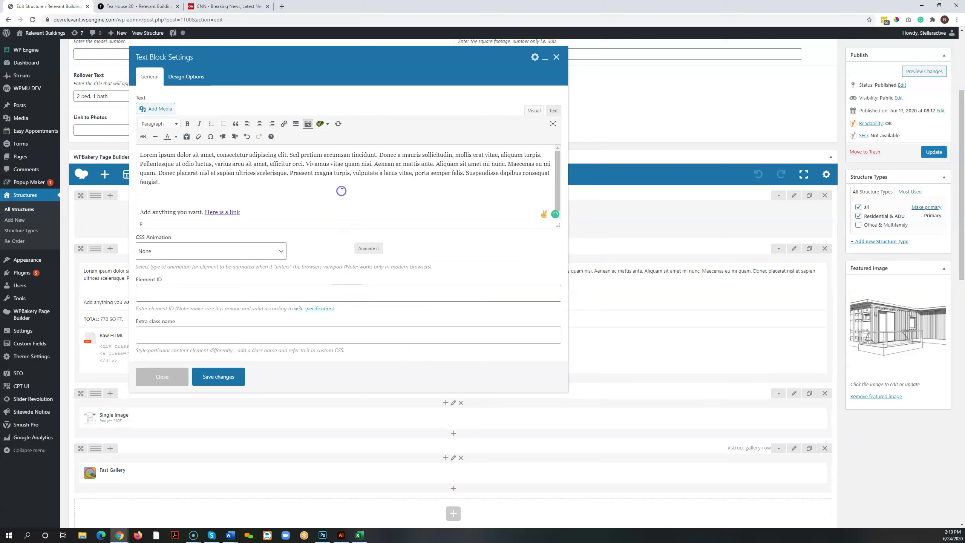
Step: Save the text block, update the post, and close the leftover CNN tab
{"action": "left_click", "coordinate": [224, 380]}
{"action": "left_click", "coordinate": [932, 151]}
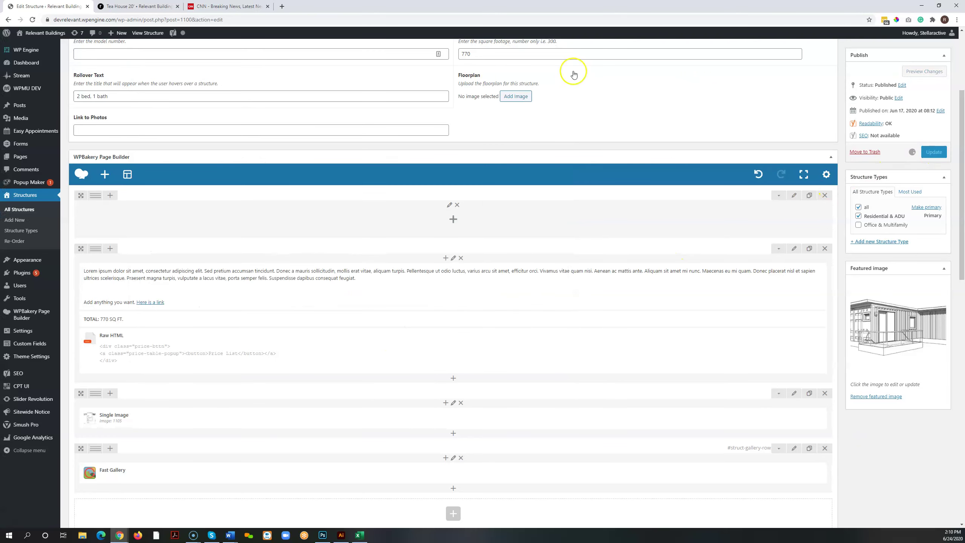
{"action": "middle_click", "coordinate": [207, 10]}
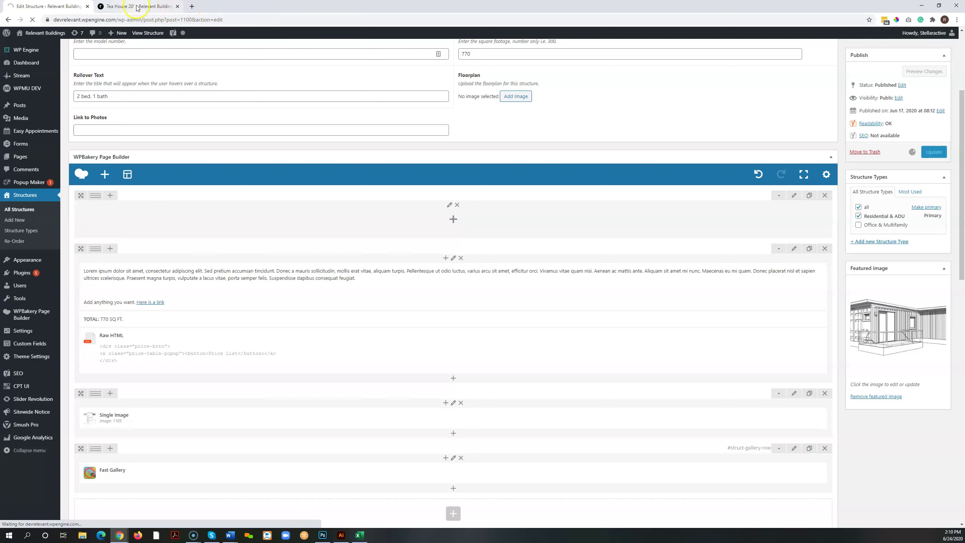
Step: Reload the live Tea House 20' page and confirm 'Here is a link' opens CNN
{"action": "left_click", "coordinate": [130, 10]}
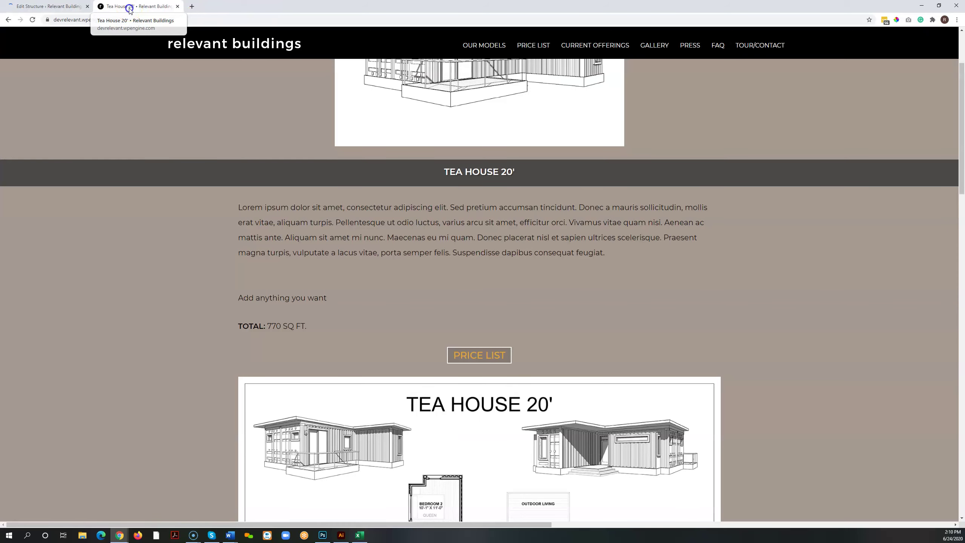
{"action": "left_click", "coordinate": [34, 20]}
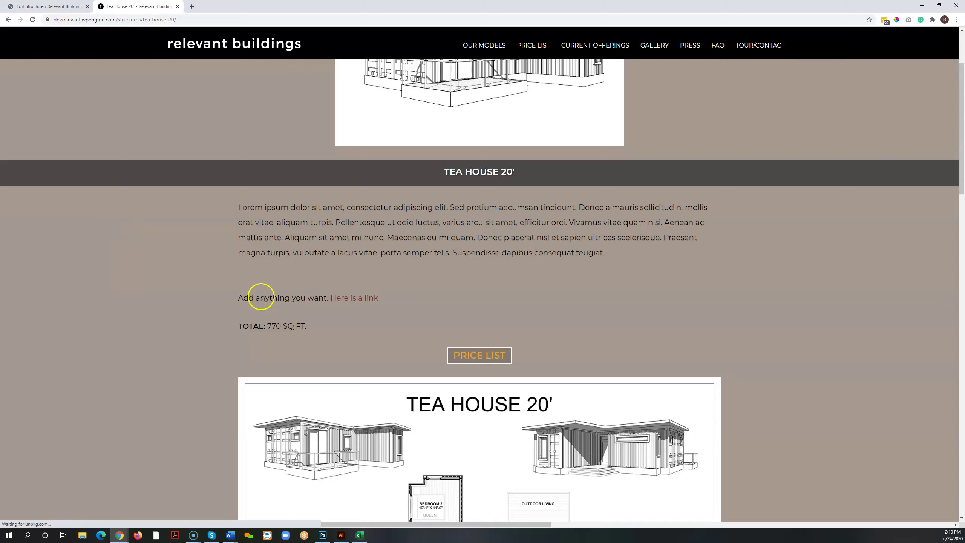
{"action": "left_click", "coordinate": [363, 300]}
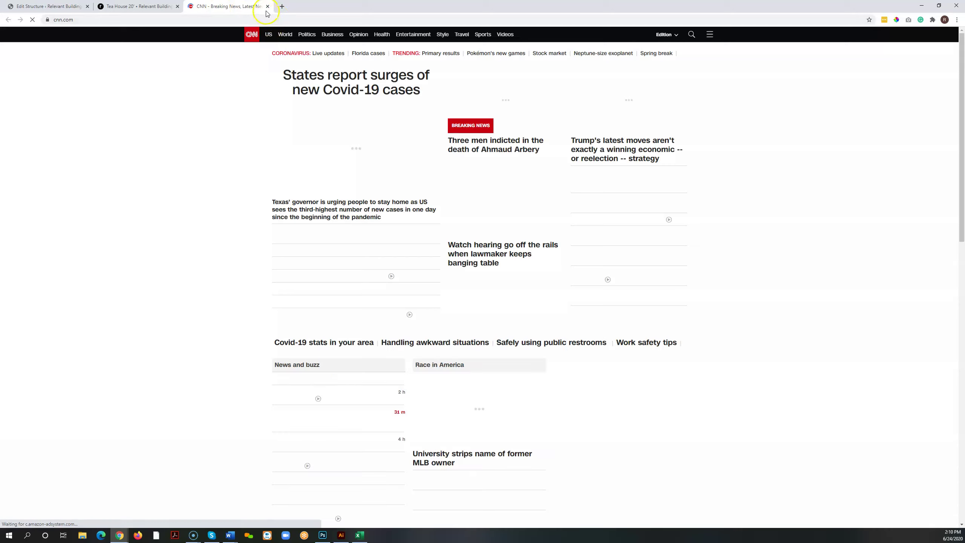
{"action": "left_click", "coordinate": [268, 7]}
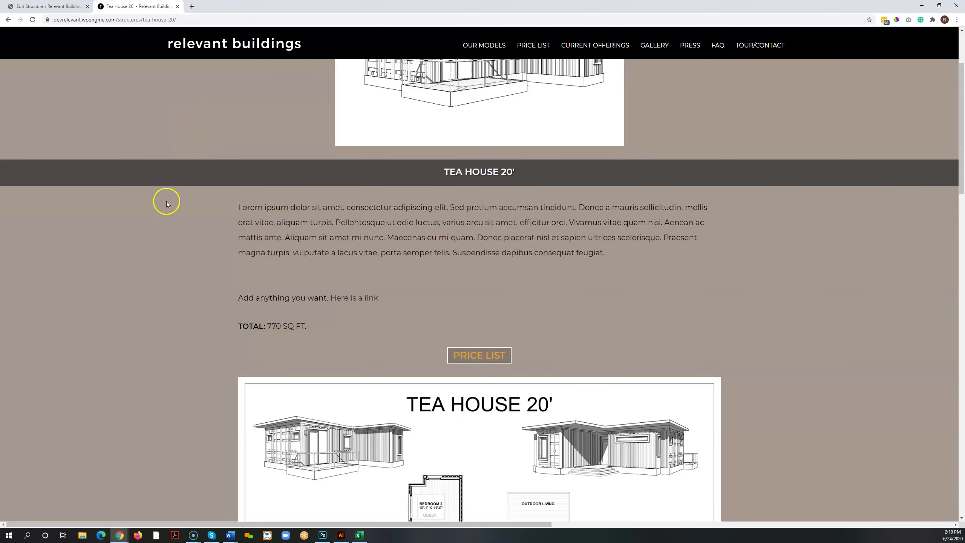
Step: Open the Fast Gallery element's settings and scroll to its eight uploaded Tea House images
{"action": "left_click", "coordinate": [47, 7]}
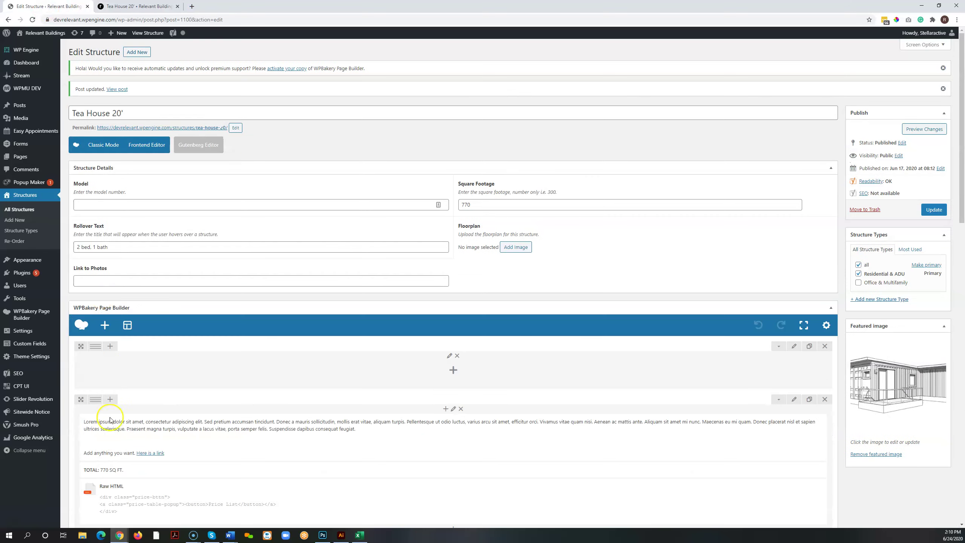
{"action": "scroll", "coordinate": [355, 409], "scroll_direction": "down", "scroll_amount": 8}
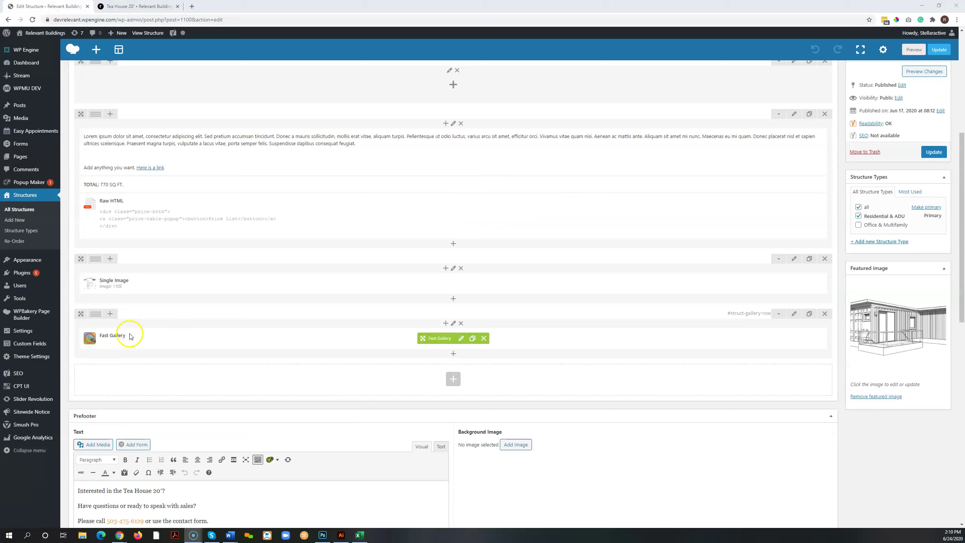
{"action": "left_click", "coordinate": [462, 341]}
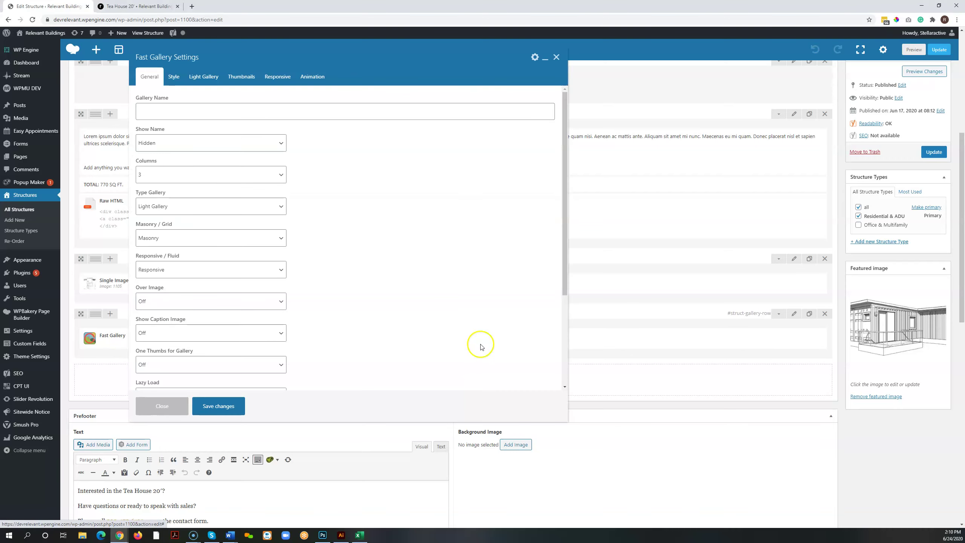
{"action": "left_click_drag", "start_coordinate": [562, 131], "coordinate": [557, 239]}
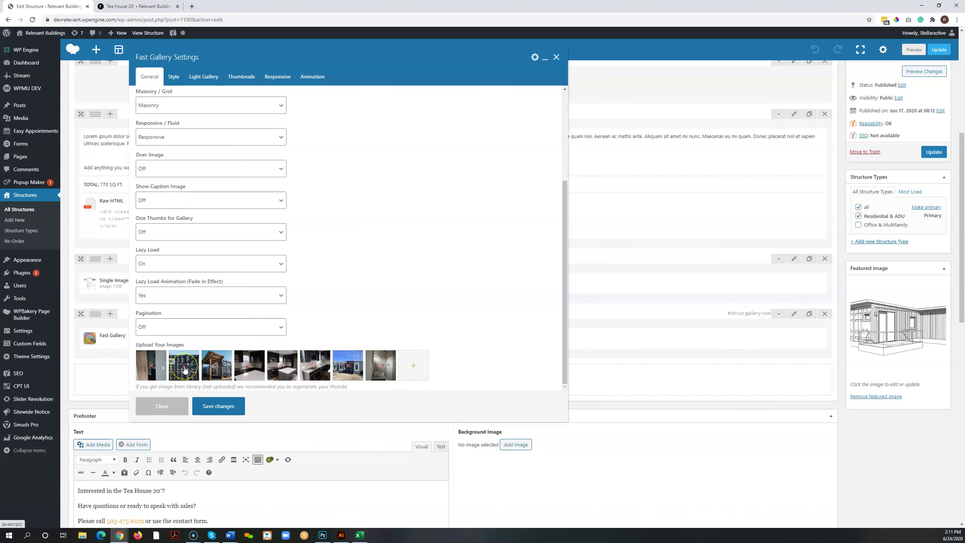
Step: Add pre-footer-3.jpg, the stacked shipping-container photo, to the Fast Gallery as its ninth image
{"action": "left_click", "coordinate": [413, 365]}
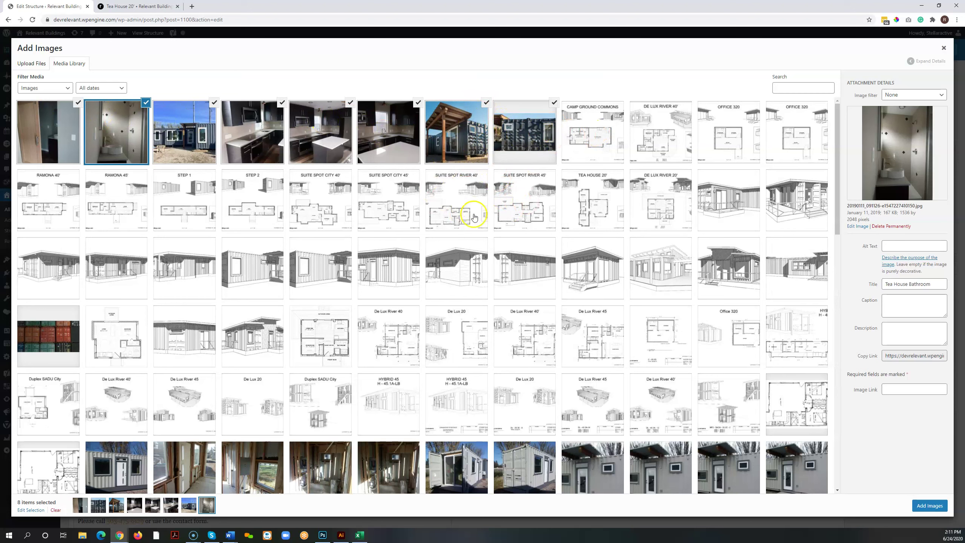
{"action": "scroll", "coordinate": [563, 310], "scroll_direction": "down", "scroll_amount": 2}
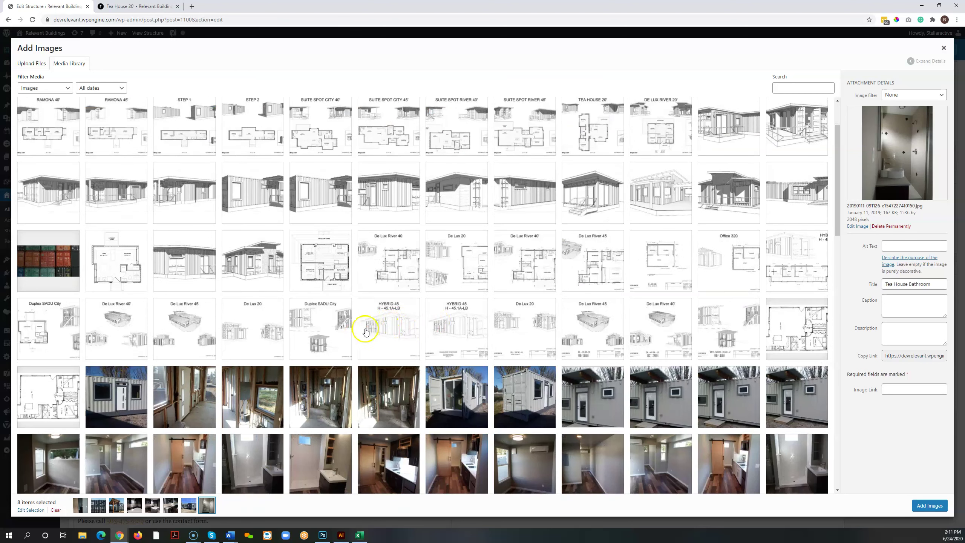
{"action": "left_click", "coordinate": [63, 268]}
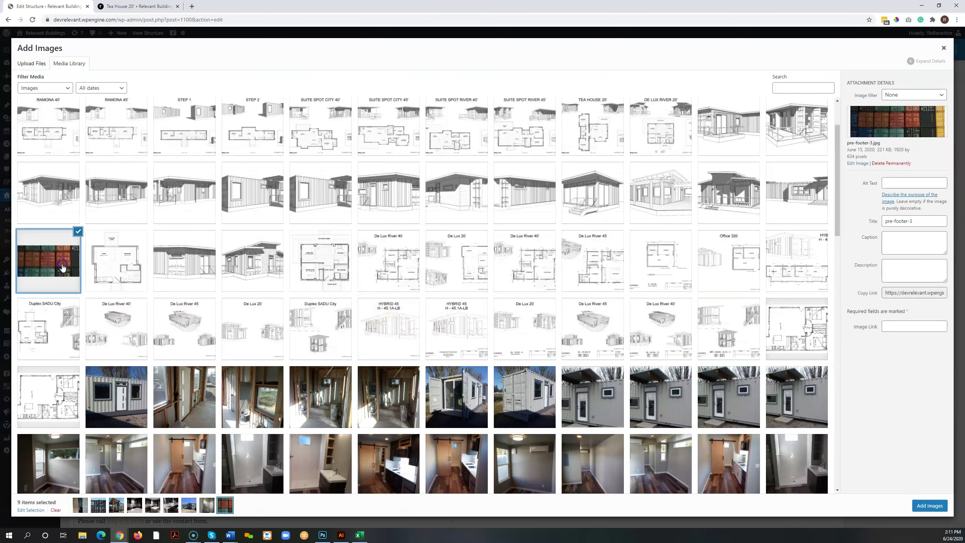
{"action": "left_click", "coordinate": [927, 506]}
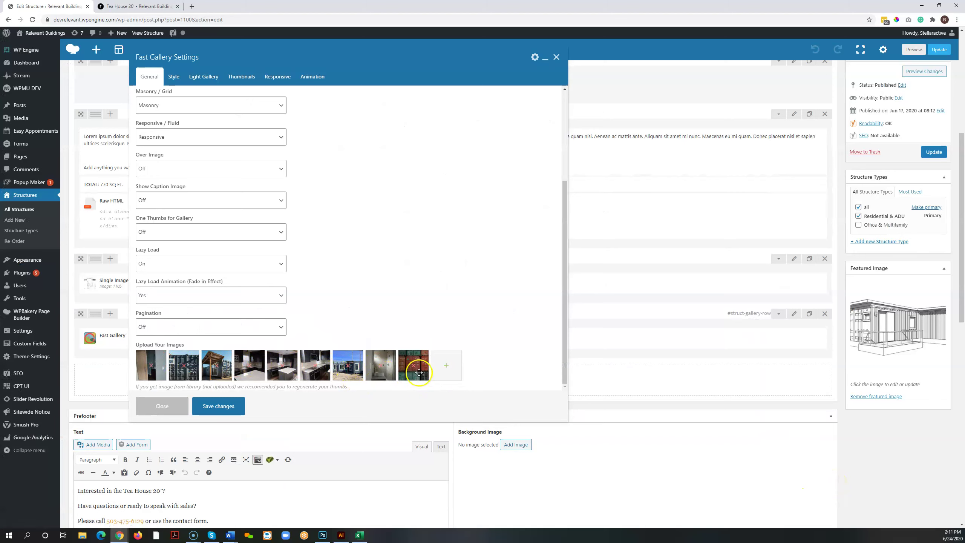
Step: Save the gallery settings, update the Tea House 20' post, and reload the live page
{"action": "left_click", "coordinate": [221, 412]}
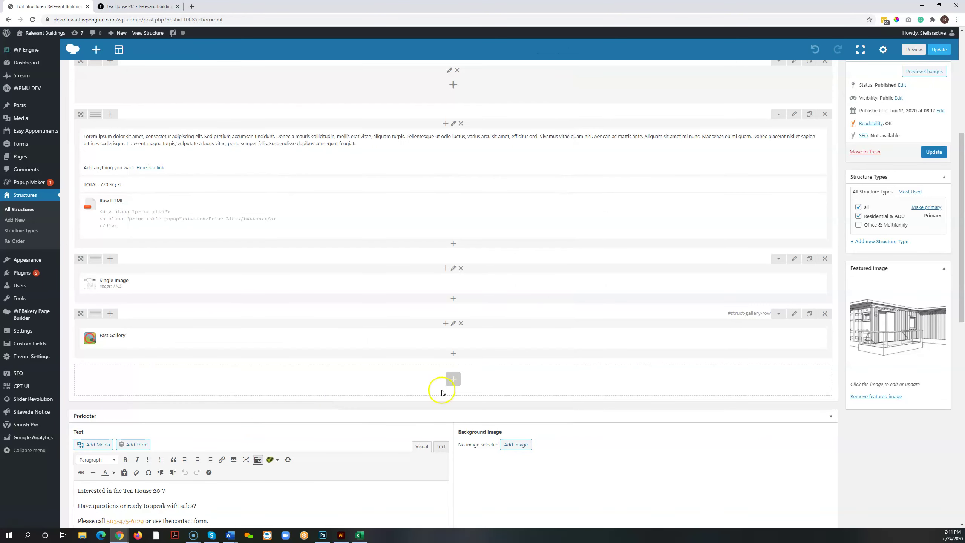
{"action": "left_click", "coordinate": [933, 151]}
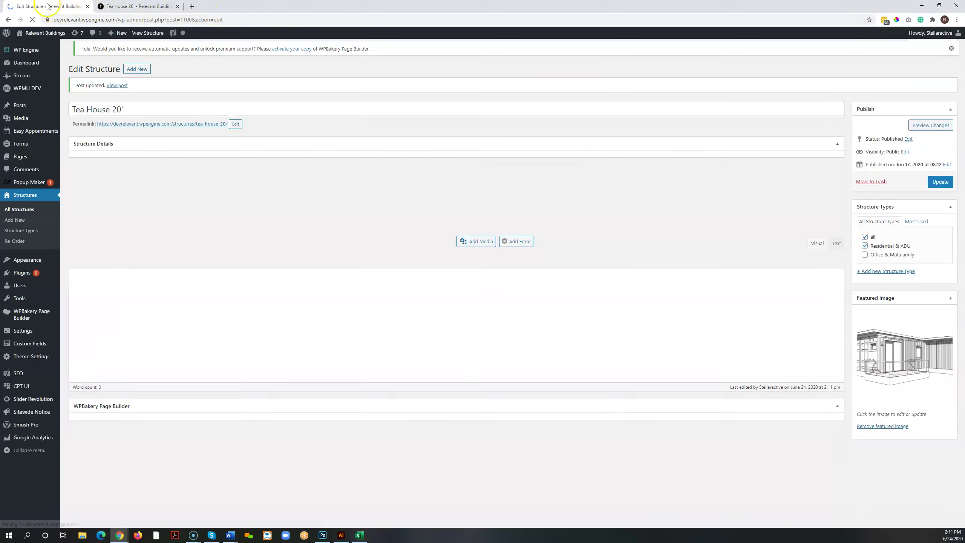
{"action": "left_click", "coordinate": [114, 6]}
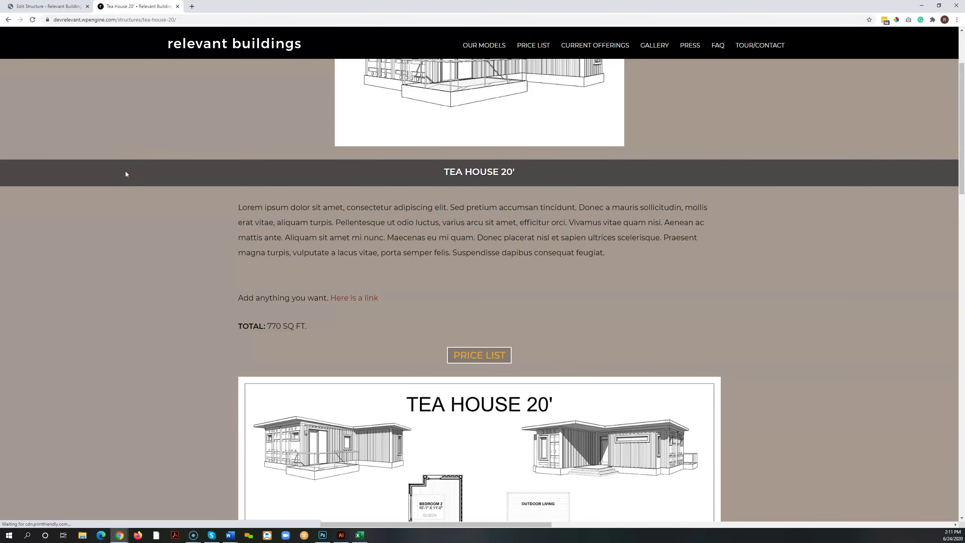
Step: Scroll the live page to confirm the gallery shows the new container photo
{"action": "scroll", "coordinate": [128, 174], "scroll_direction": "down", "scroll_amount": 15}
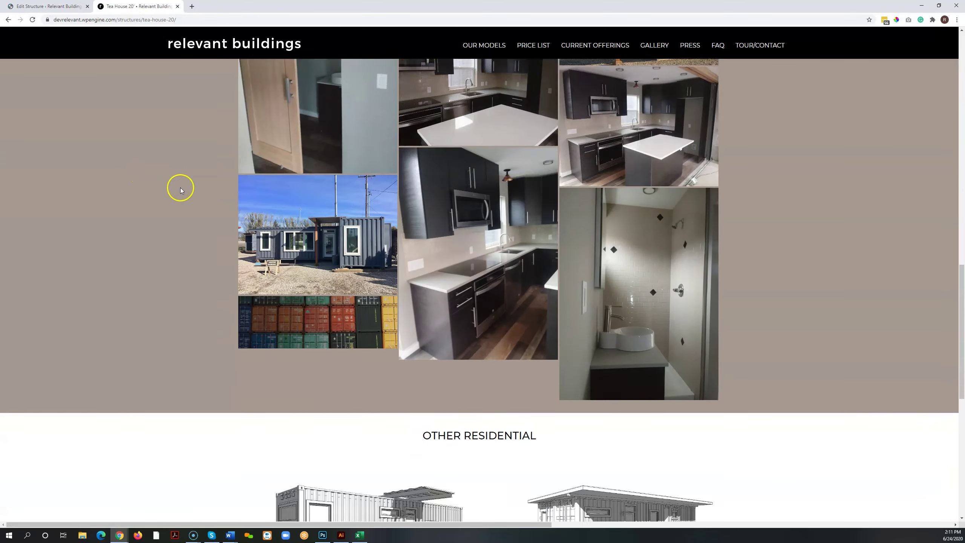
{"action": "scroll", "coordinate": [180, 190], "scroll_direction": "down", "scroll_amount": 3}
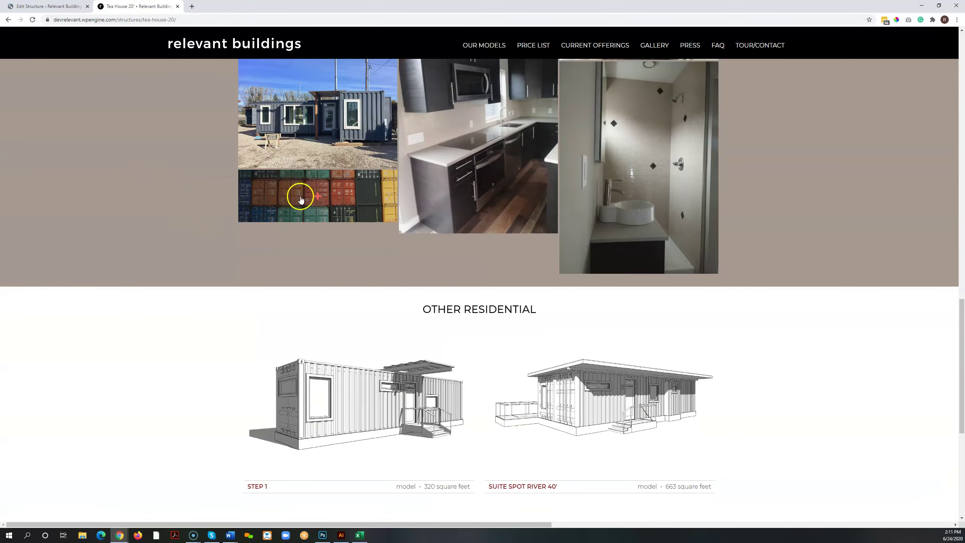
{"action": "scroll", "coordinate": [437, 245], "scroll_direction": "up", "scroll_amount": 8}
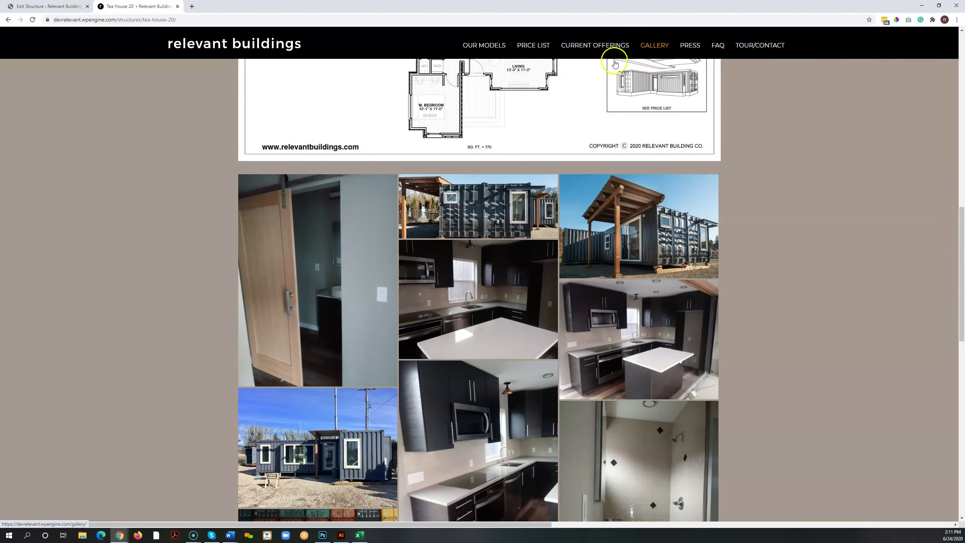
{"action": "scroll", "coordinate": [418, 155], "scroll_direction": "up", "scroll_amount": 3}
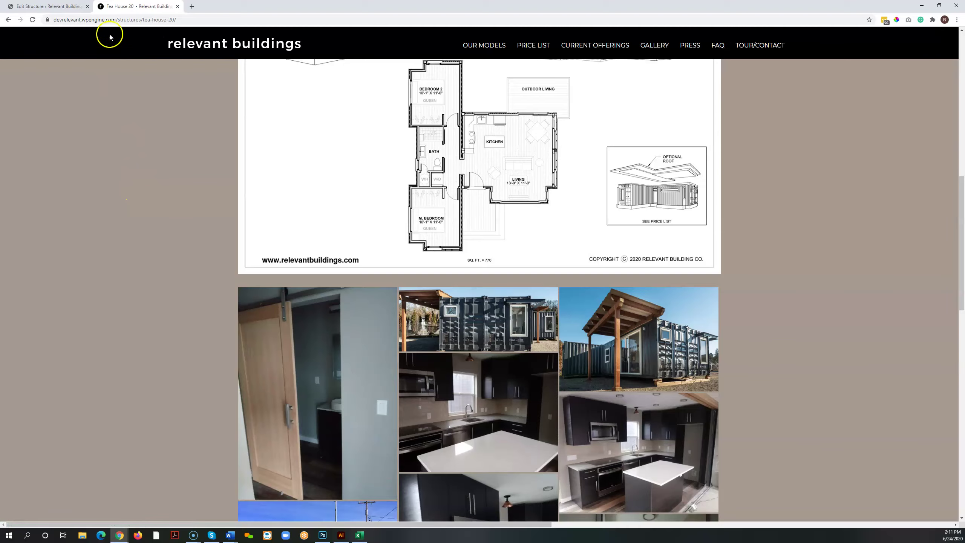
Step: Go back to the structure editor and scroll down to the Fast Gallery row
{"action": "left_click", "coordinate": [42, 6]}
{"action": "scroll", "coordinate": [207, 251], "scroll_direction": "down", "scroll_amount": 5}
{"action": "scroll", "coordinate": [204, 263], "scroll_direction": "down", "scroll_amount": 5}
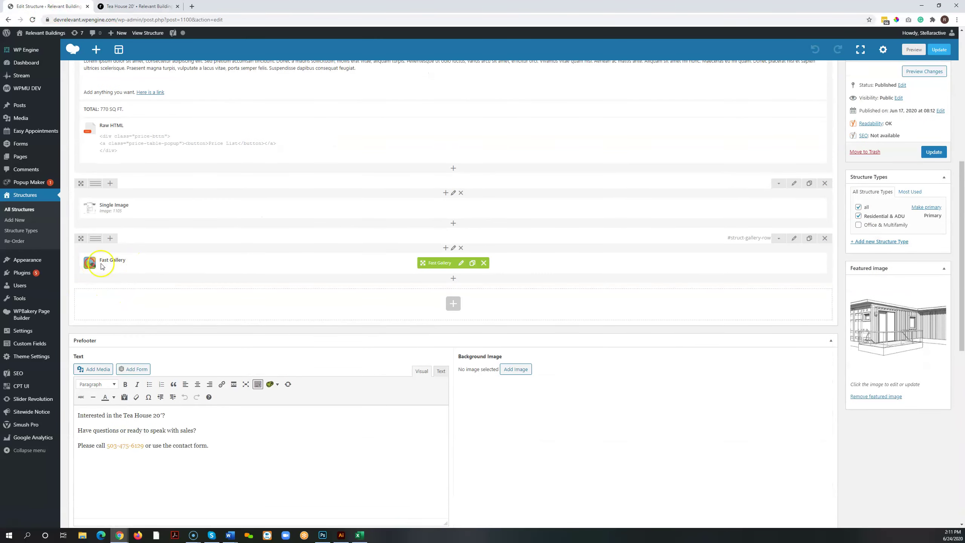
Step: In Fast Gallery Settings, move the sixth image into the fourth slot and check the live order
{"action": "left_click", "coordinate": [461, 263]}
{"action": "scroll", "coordinate": [270, 217], "scroll_direction": "down", "scroll_amount": 10}
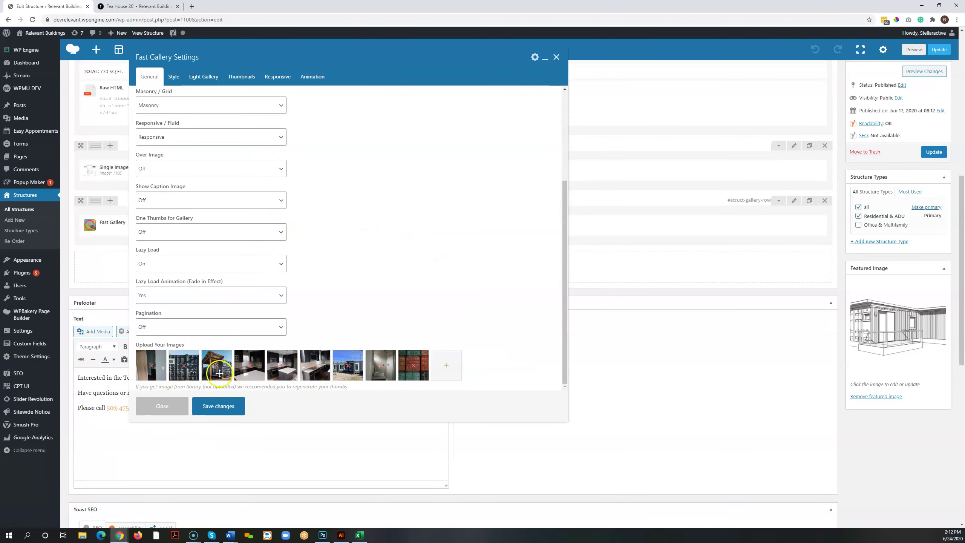
{"action": "left_click_drag", "start_coordinate": [301, 369], "coordinate": [256, 356]}
{"action": "left_click", "coordinate": [137, 6]}
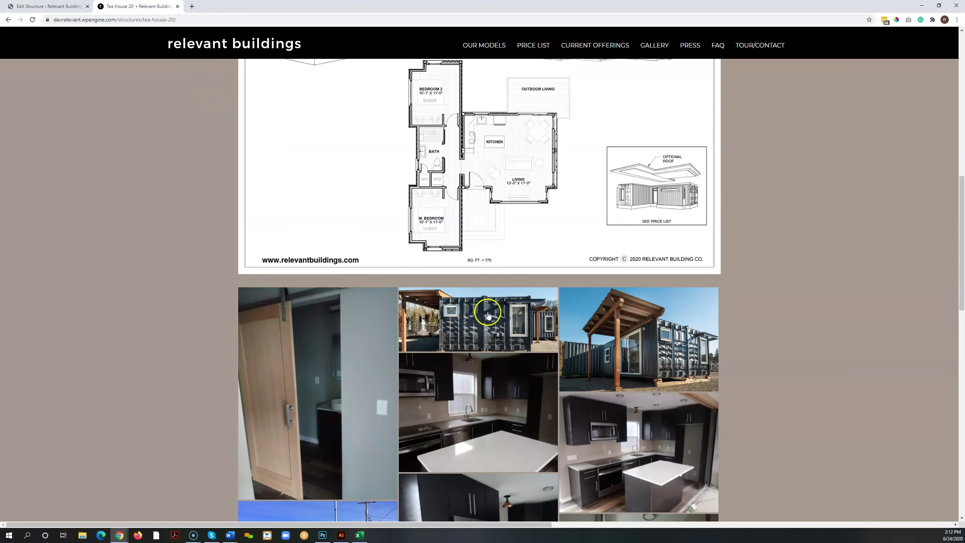
{"action": "scroll", "coordinate": [411, 353], "scroll_direction": "down", "scroll_amount": 1}
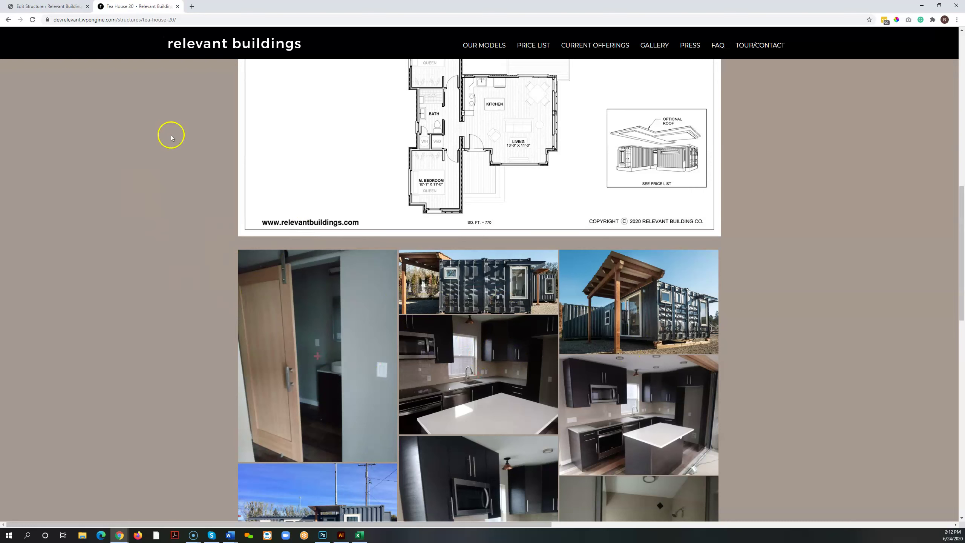
Step: Drag the kitchen photo to the first gallery position and close the gallery settings
{"action": "left_click", "coordinate": [56, 7]}
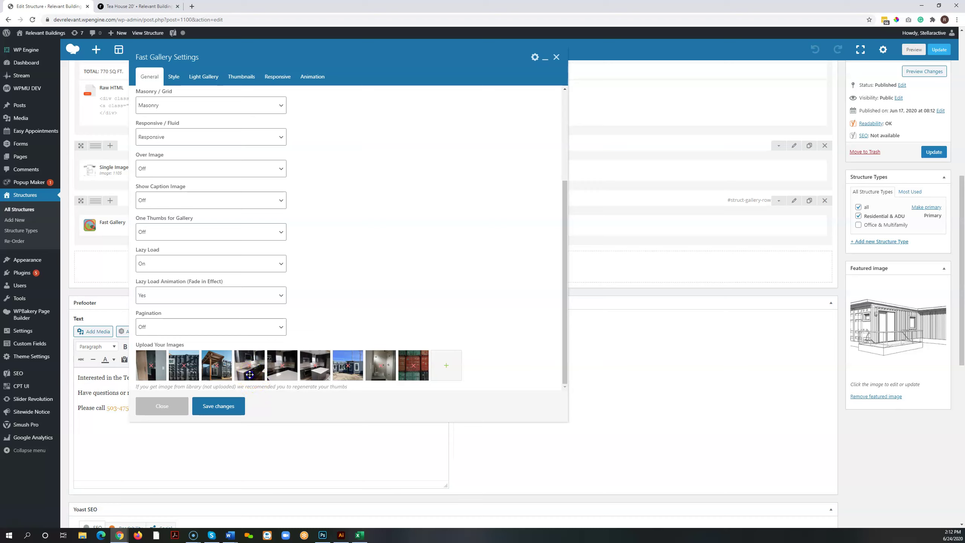
{"action": "left_click_drag", "start_coordinate": [250, 371], "coordinate": [148, 371]}
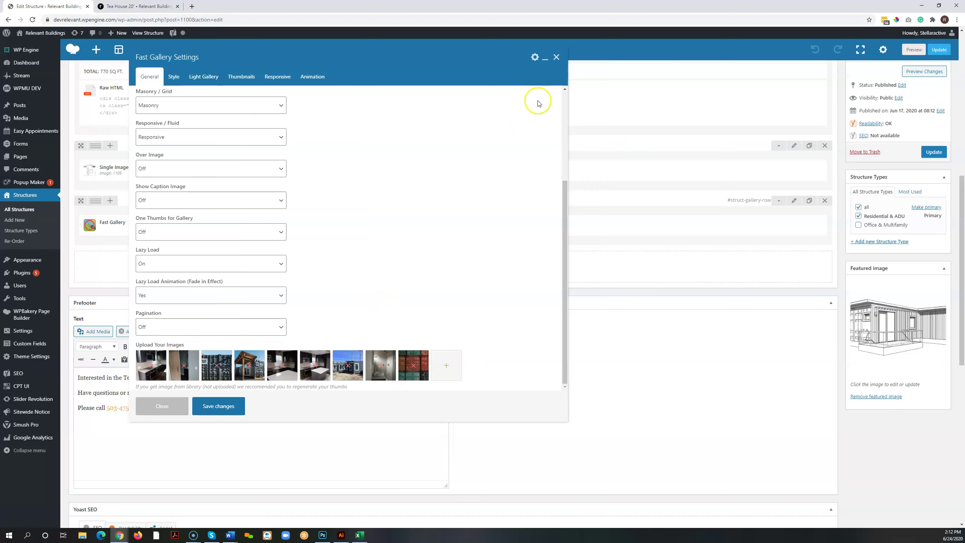
{"action": "left_click", "coordinate": [557, 58]}
{"action": "scroll", "coordinate": [262, 342], "scroll_direction": "down", "scroll_amount": 2}
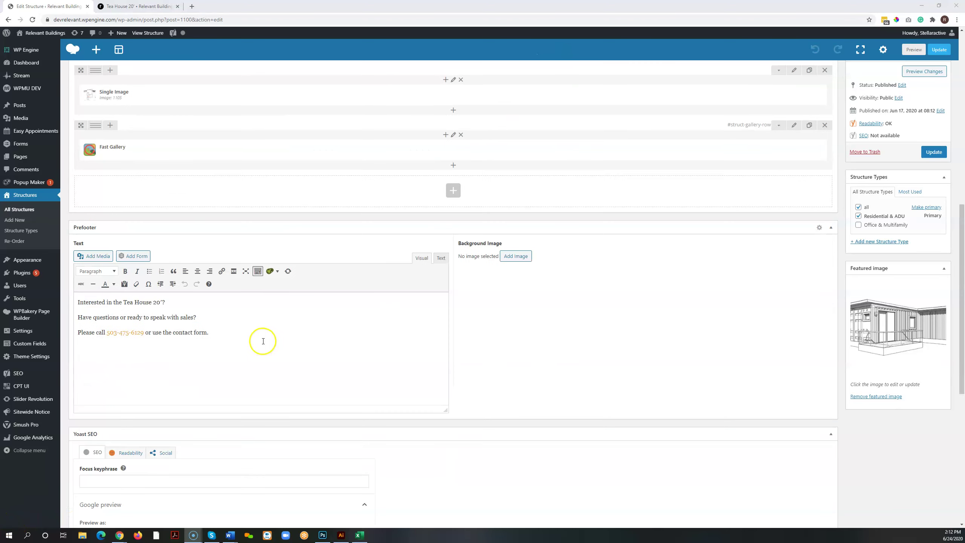
{"action": "left_click", "coordinate": [136, 6]}
{"action": "scroll", "coordinate": [217, 228], "scroll_direction": "down", "scroll_amount": 15}
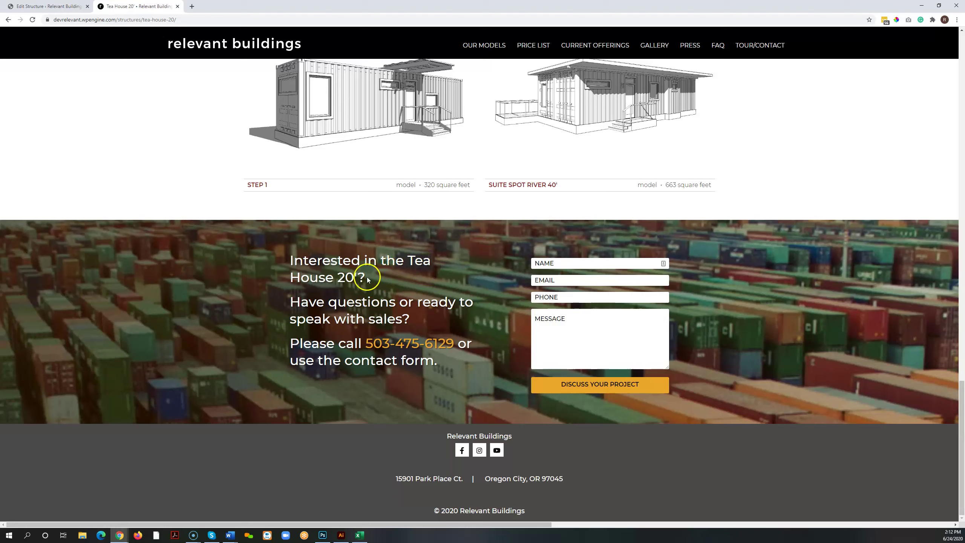
{"action": "left_click_drag", "start_coordinate": [368, 279], "coordinate": [438, 368]}
{"action": "left_click", "coordinate": [388, 278]}
{"action": "left_click_drag", "start_coordinate": [387, 260], "coordinate": [351, 273]}
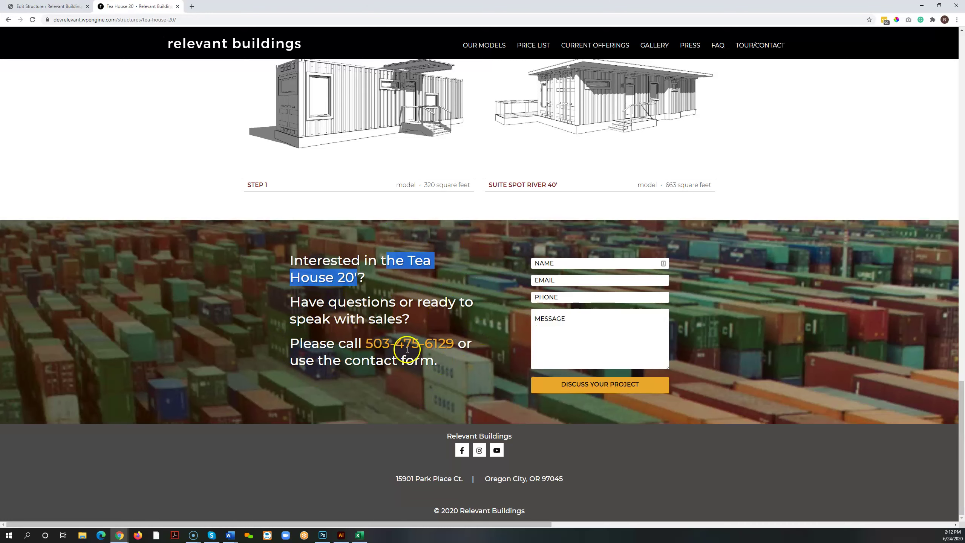
{"action": "left_click", "coordinate": [49, 6]}
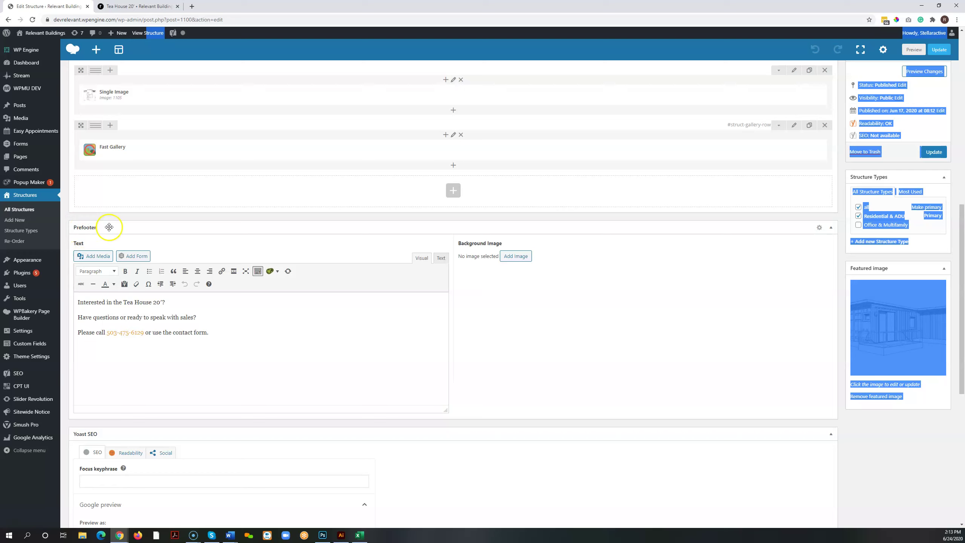
Step: Append 'Add whatever you want' to the first Prefooter line and update the structure
{"action": "left_click_drag", "start_coordinate": [225, 333], "coordinate": [86, 298]}
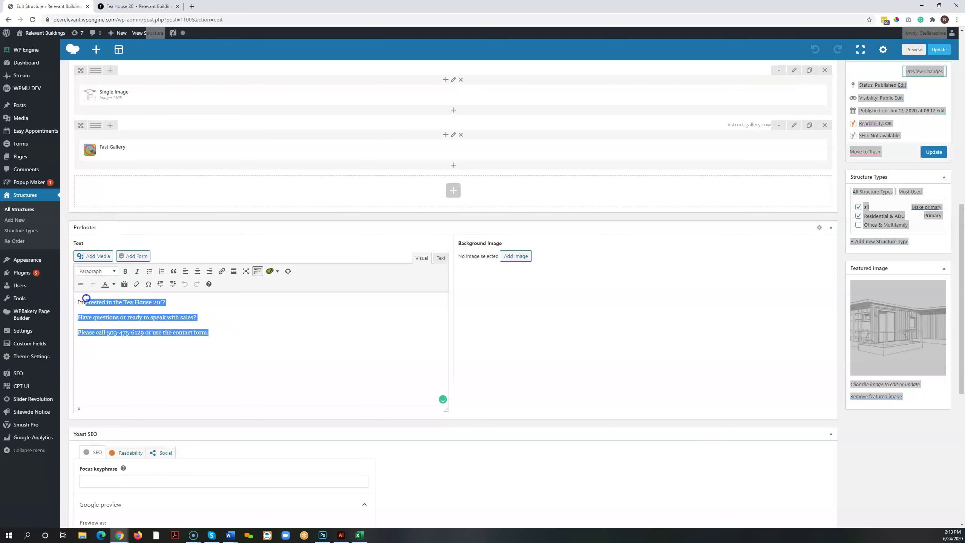
{"action": "left_click", "coordinate": [164, 315]}
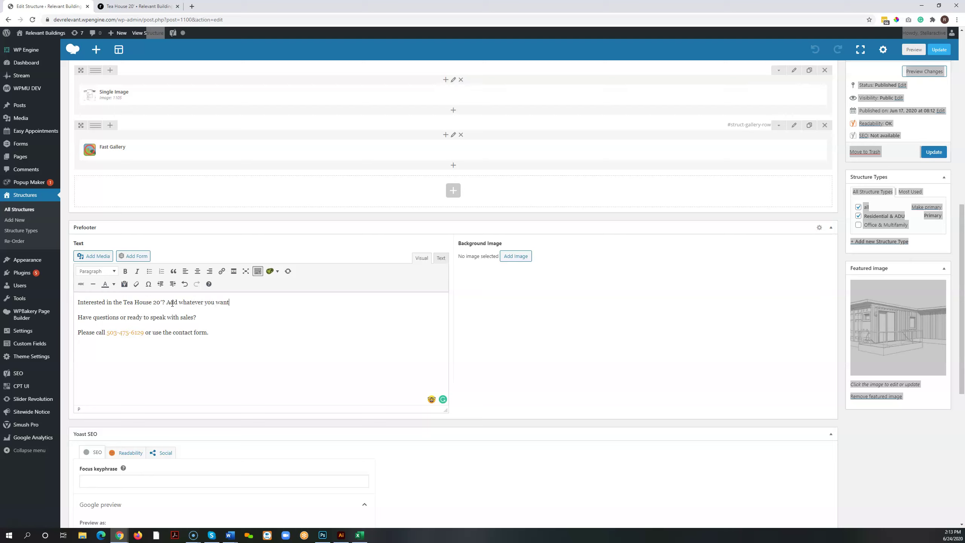
{"action": "left_click", "coordinate": [942, 152]}
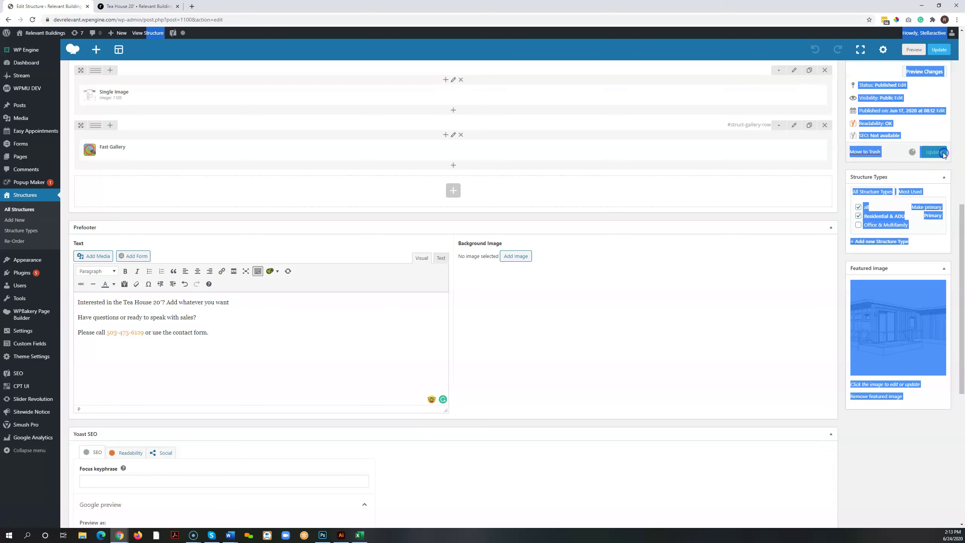
{"action": "left_click", "coordinate": [146, 7]}
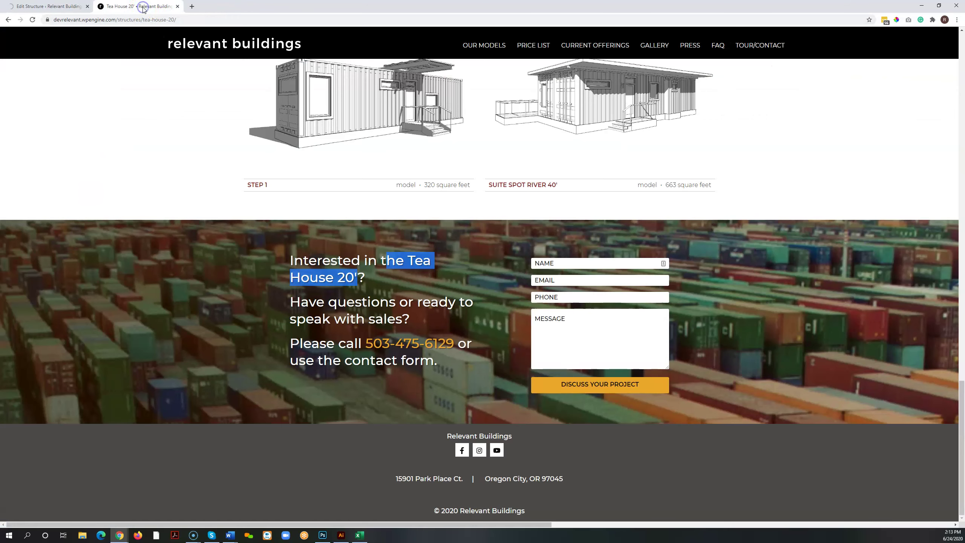
Step: Reload the live Tea House 20' page, highlight the new 'Add whatever you want' prefooter text, then return to the edit screen
{"action": "left_click", "coordinate": [33, 20]}
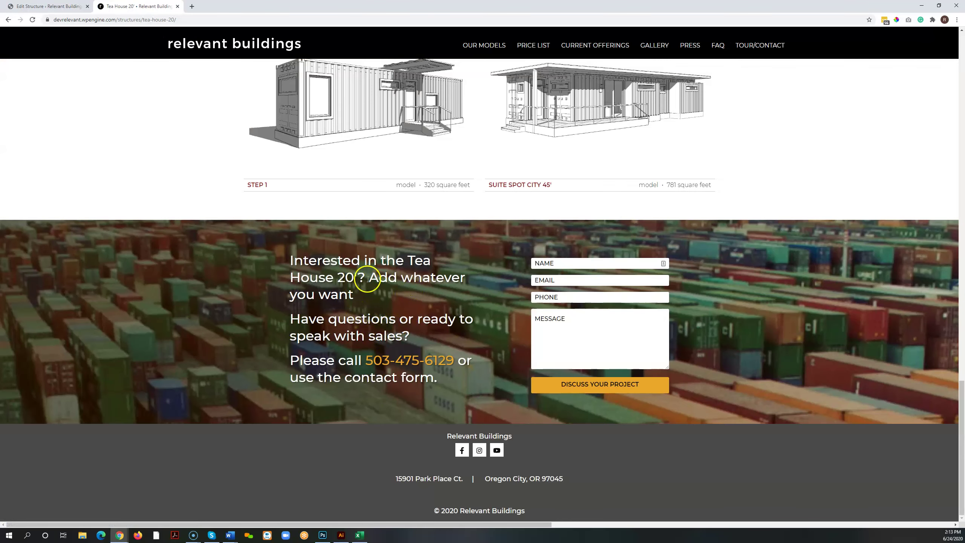
{"action": "left_click_drag", "start_coordinate": [367, 278], "coordinate": [402, 288]}
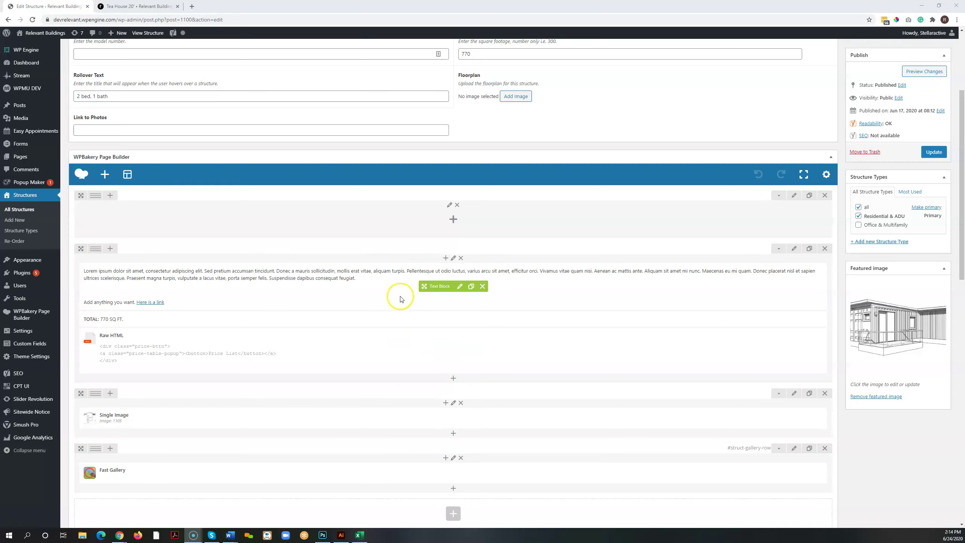
{"action": "scroll", "coordinate": [592, 280], "scroll_direction": "up", "scroll_amount": 1}
{"action": "scroll", "coordinate": [591, 280], "scroll_direction": "up", "scroll_amount": 2}
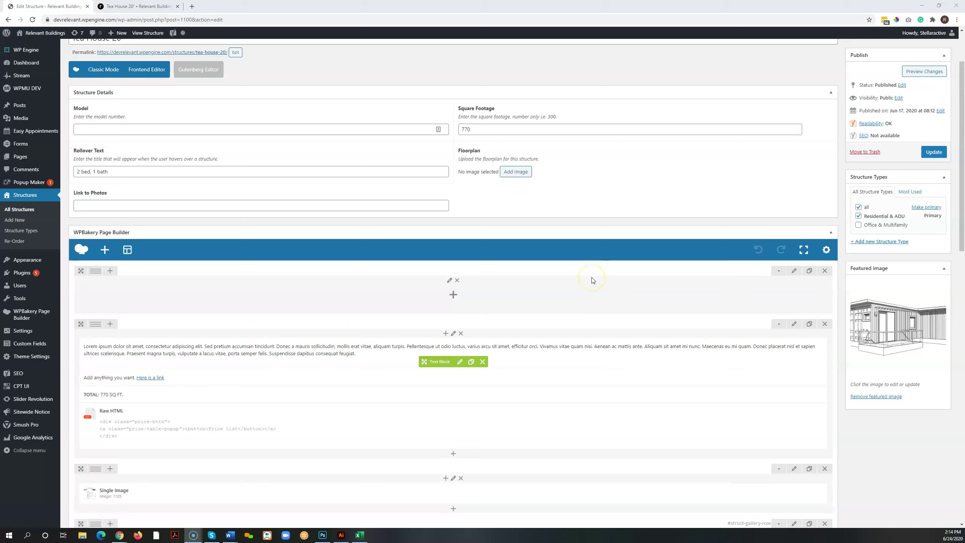
Step: Open the Step 2 structure and highlight its title, rollover text '1 Bed, 1 Bath' and 356 square feet
{"action": "left_click", "coordinate": [28, 196]}
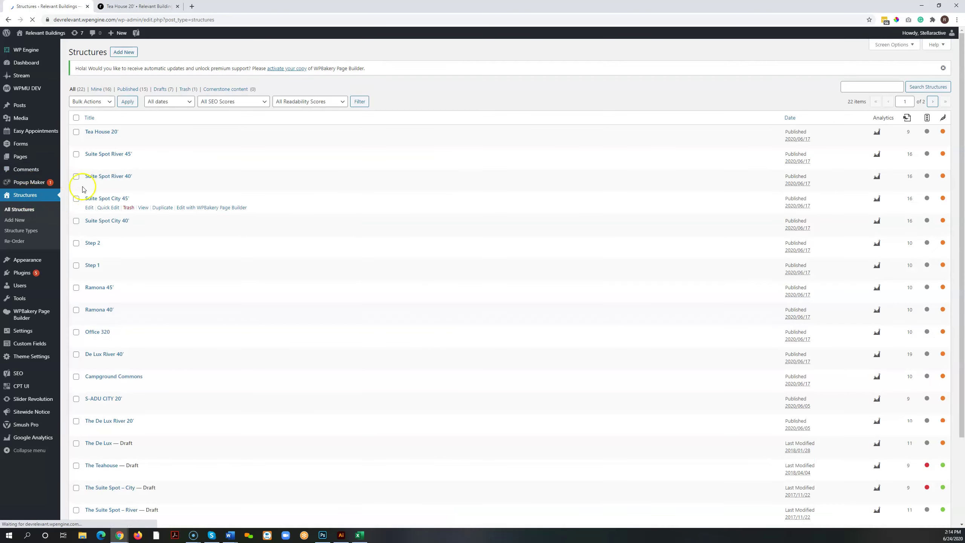
{"action": "left_click", "coordinate": [91, 243]}
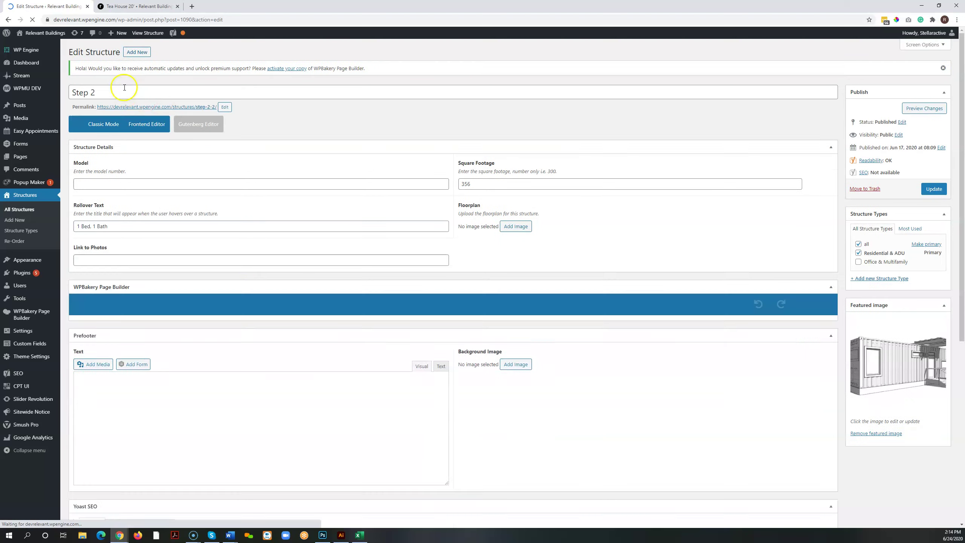
{"action": "triple_click", "coordinate": [124, 88]}
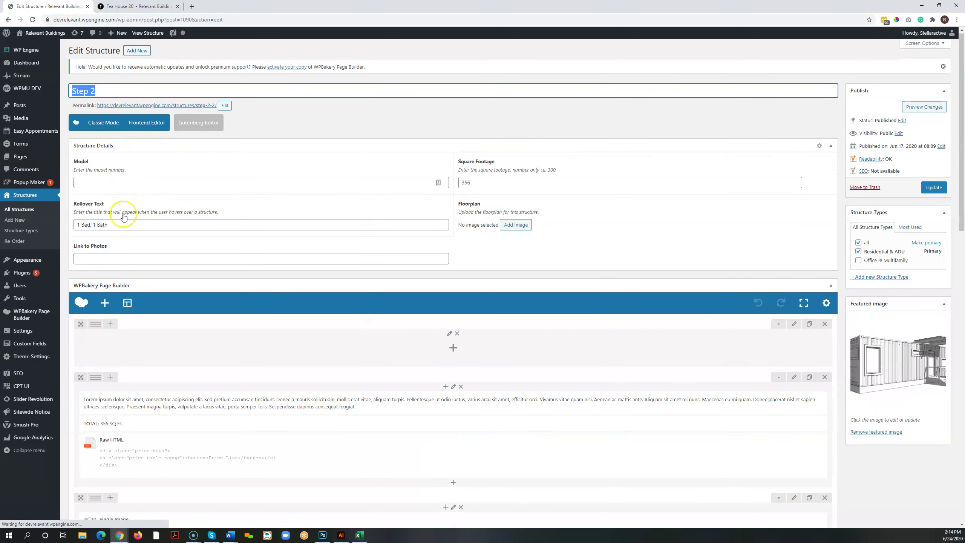
{"action": "left_click_drag", "start_coordinate": [122, 225], "coordinate": [64, 227]}
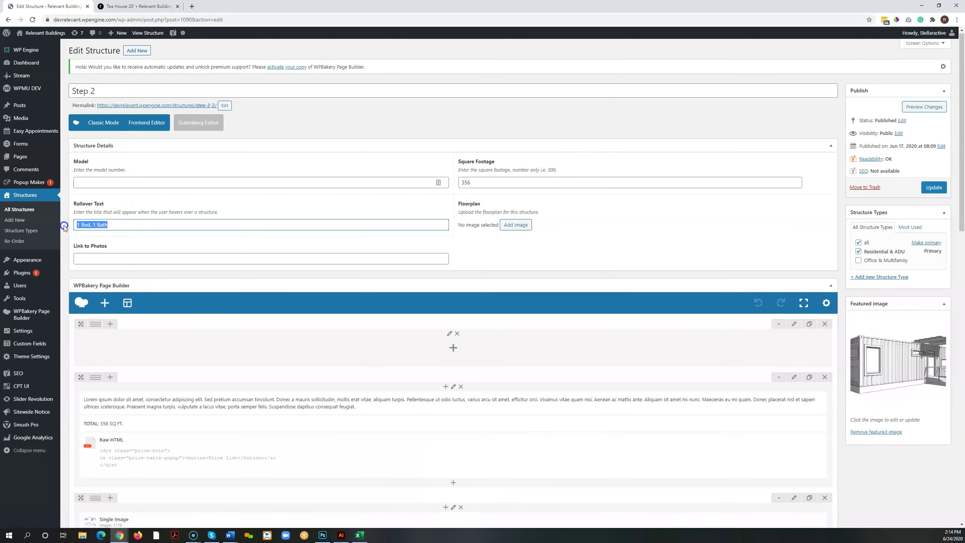
{"action": "double_click", "coordinate": [483, 183]}
Step: Compare with the live Tea House 20' page, then scroll Step 2's editor down to its Prefooter
{"action": "left_click", "coordinate": [137, 6]}
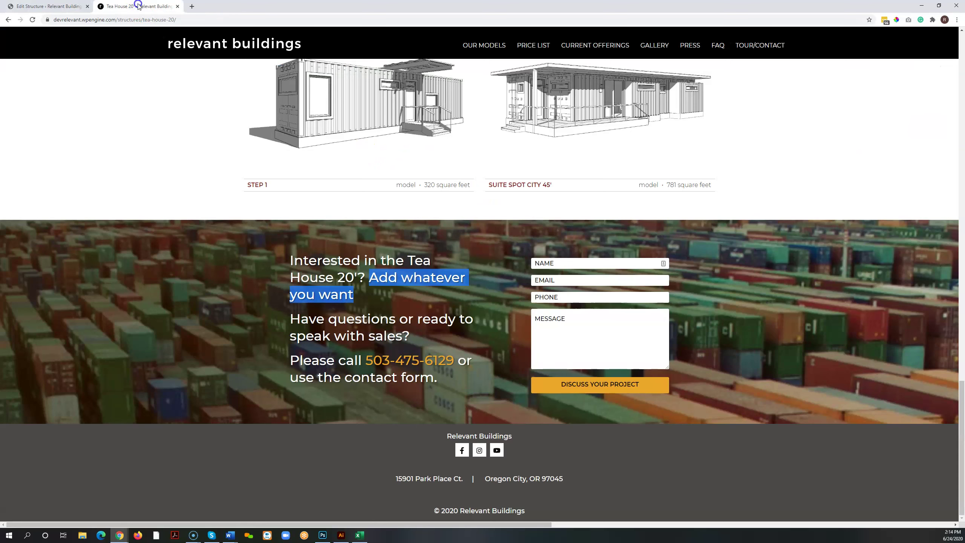
{"action": "mouse_move", "coordinate": [547, 95]}
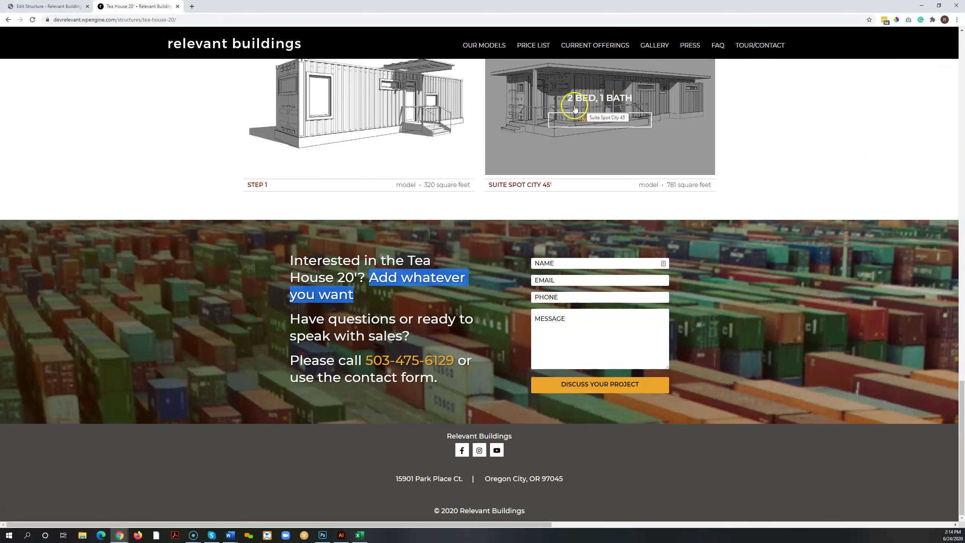
{"action": "scroll", "coordinate": [289, 190], "scroll_direction": "up", "scroll_amount": 1}
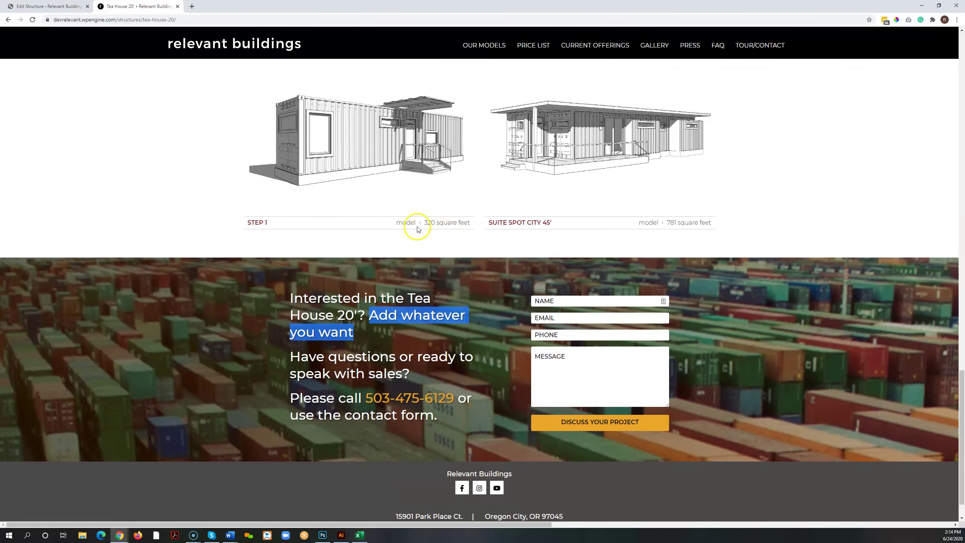
{"action": "left_click", "coordinate": [63, 7]}
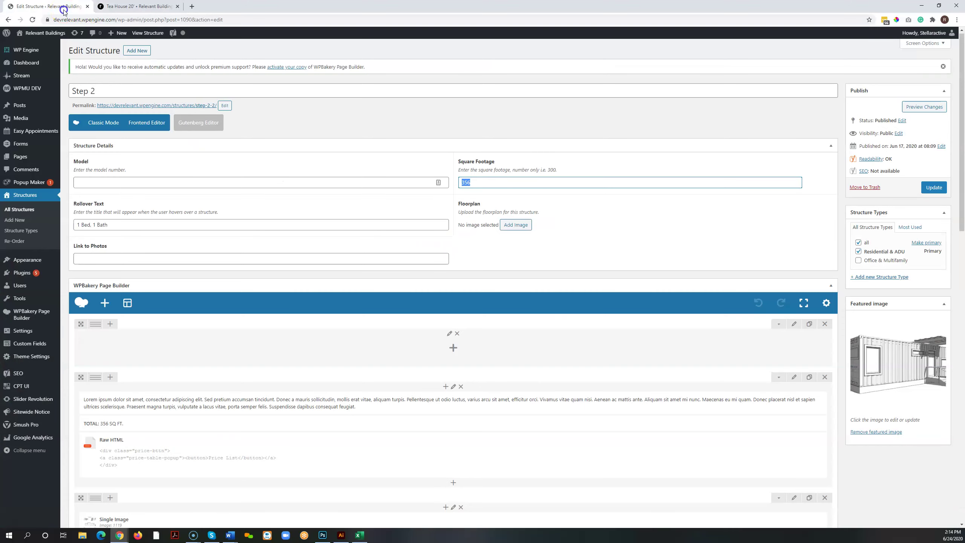
{"action": "scroll", "coordinate": [198, 213], "scroll_direction": "down", "scroll_amount": 1}
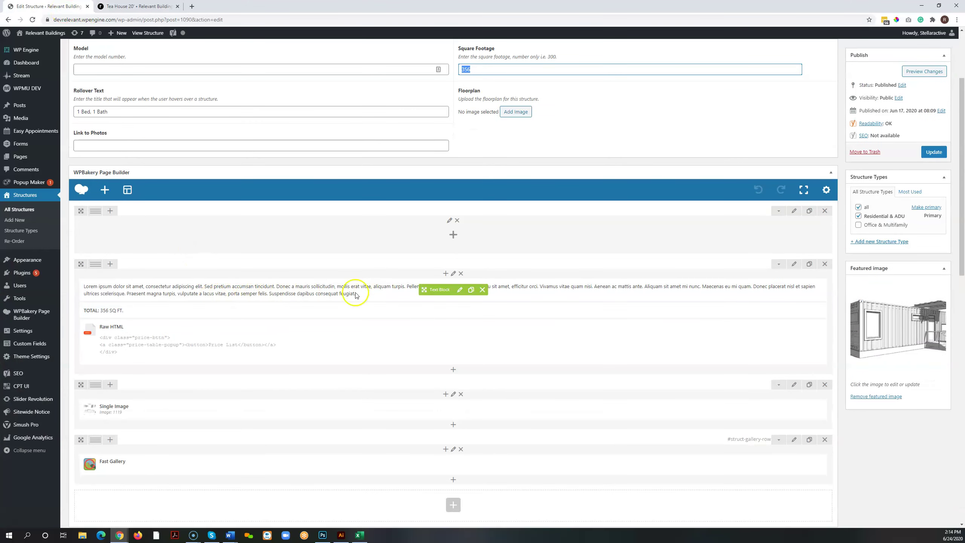
{"action": "scroll", "coordinate": [380, 294], "scroll_direction": "down", "scroll_amount": 3}
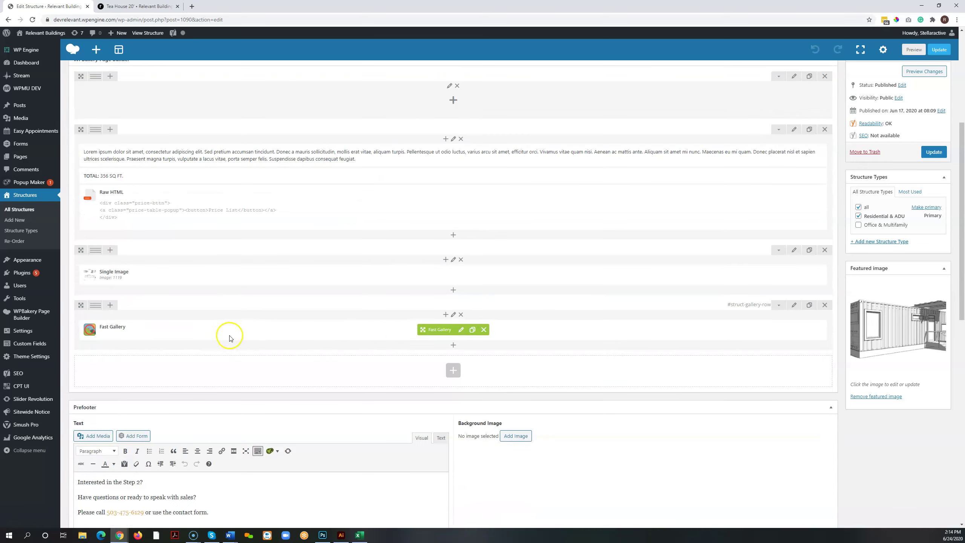
{"action": "scroll", "coordinate": [367, 328], "scroll_direction": "down", "scroll_amount": 3}
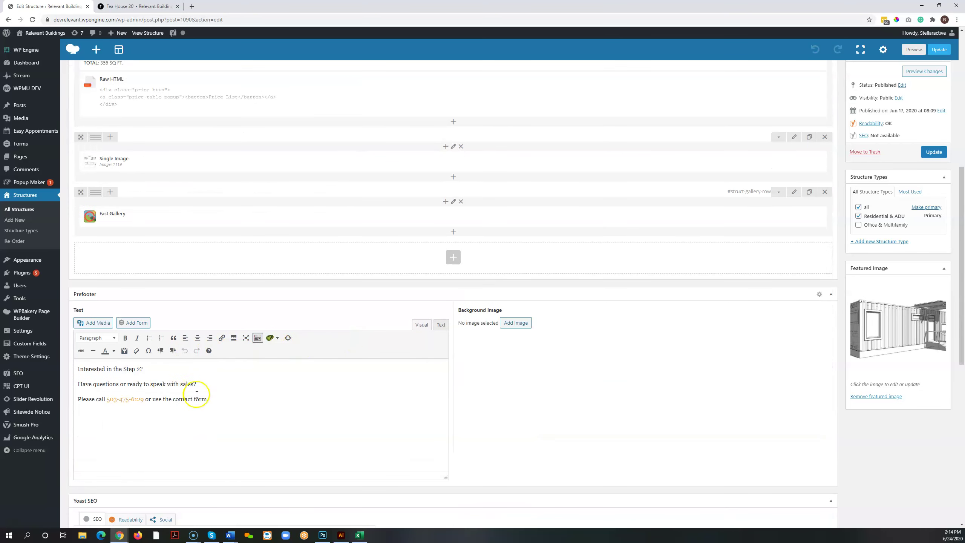